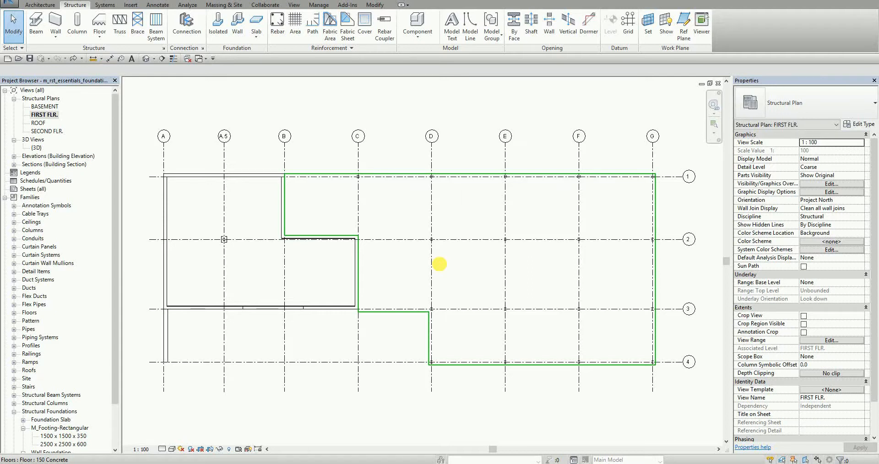
{"action": "scroll", "coordinate": [526, 258], "scroll_direction": "up", "scroll_amount": 3}
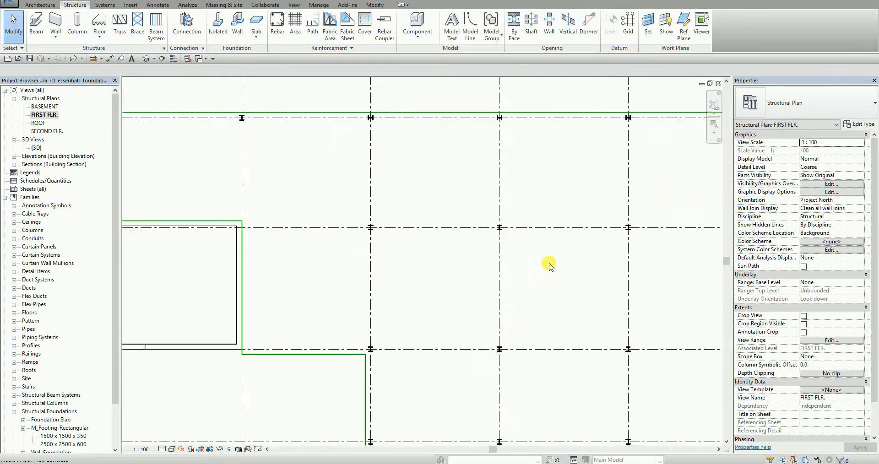
{"action": "scroll", "coordinate": [342, 196], "scroll_direction": "down", "scroll_amount": 3}
{"action": "left_click", "coordinate": [275, 172]}
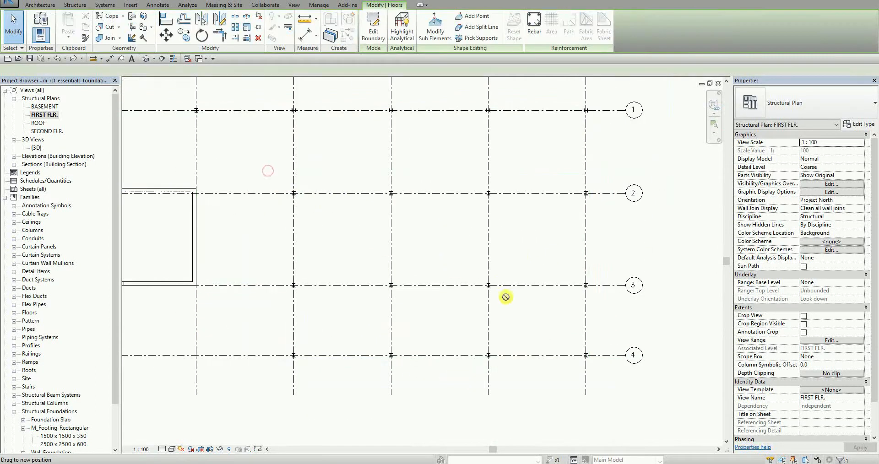
{"action": "left_click_drag", "start_coordinate": [421, 236], "coordinate": [422, 235]}
{"action": "key", "text": "ctrl+z"}
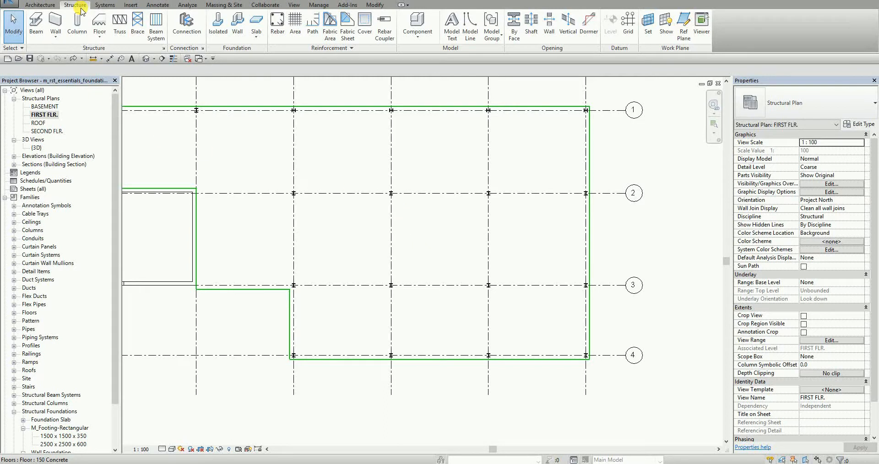
{"action": "left_click", "coordinate": [232, 51]}
{"action": "left_click", "coordinate": [232, 51]}
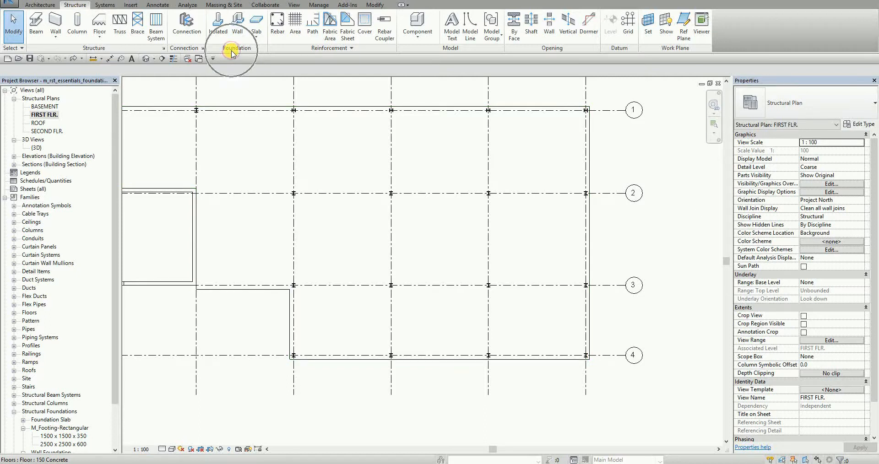
{"action": "left_click", "coordinate": [232, 51]}
{"action": "left_click", "coordinate": [232, 51]}
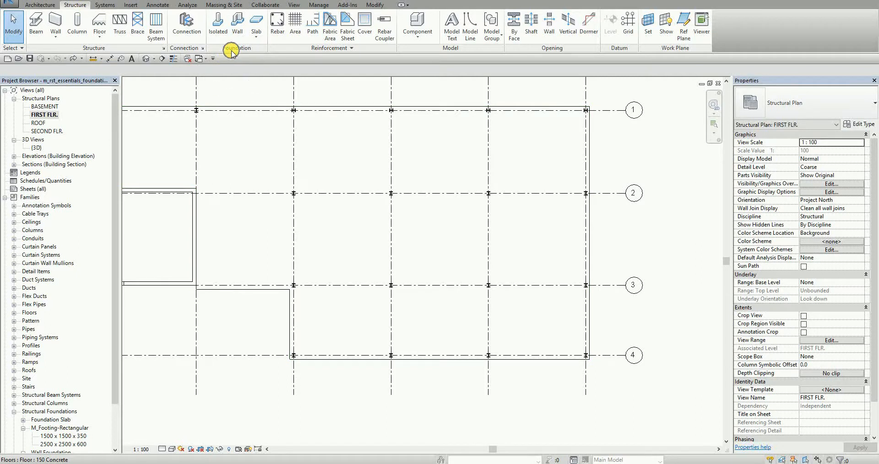
Start placing an isolated foundation and duplicate the 2500 x 2500 x 600 rectangular footing type as 1800 x 1800 x 450.
{"action": "left_click", "coordinate": [219, 27]}
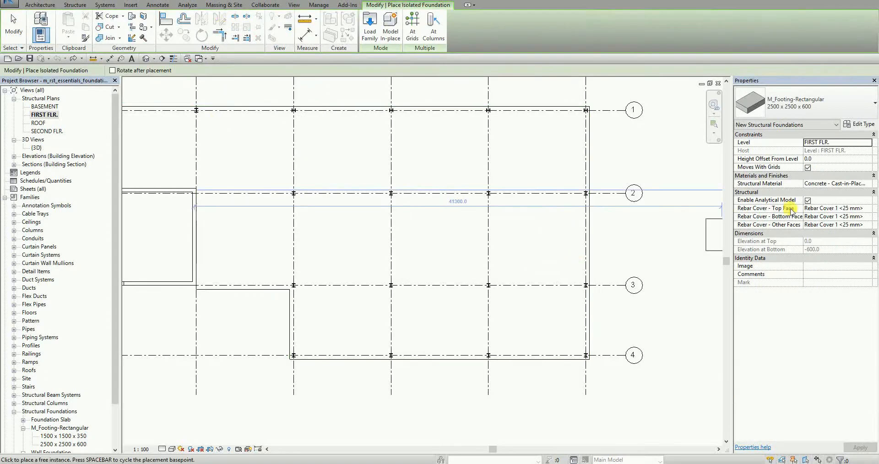
{"action": "left_click", "coordinate": [832, 107]}
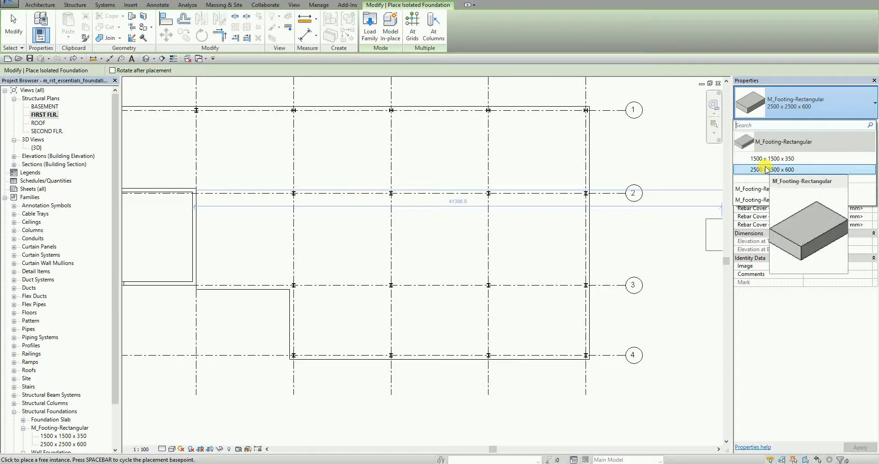
{"action": "left_click", "coordinate": [786, 107]}
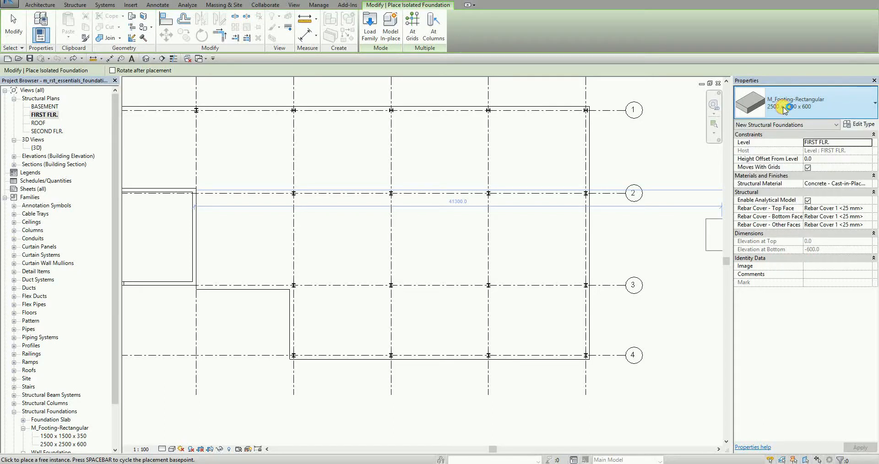
{"action": "left_click", "coordinate": [862, 125]}
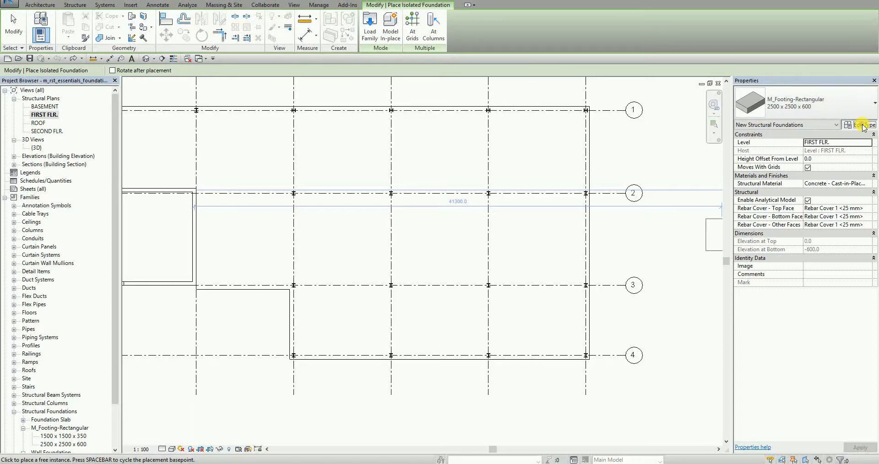
{"action": "left_click", "coordinate": [358, 103]}
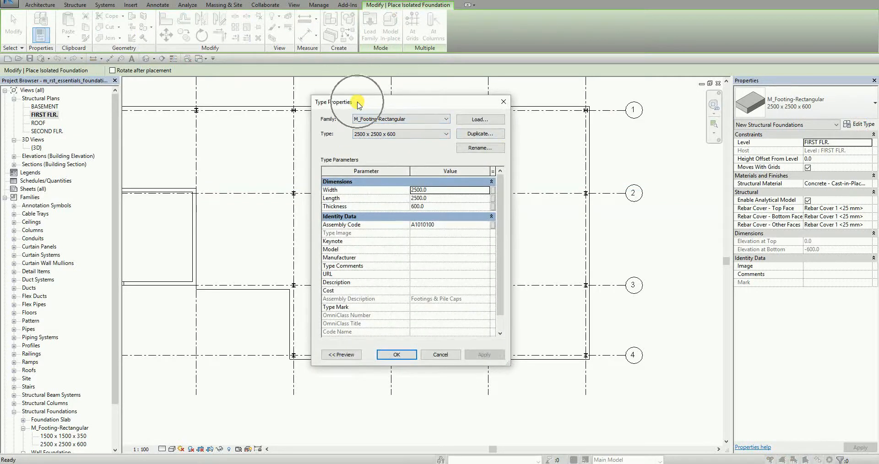
{"action": "left_click", "coordinate": [480, 134]}
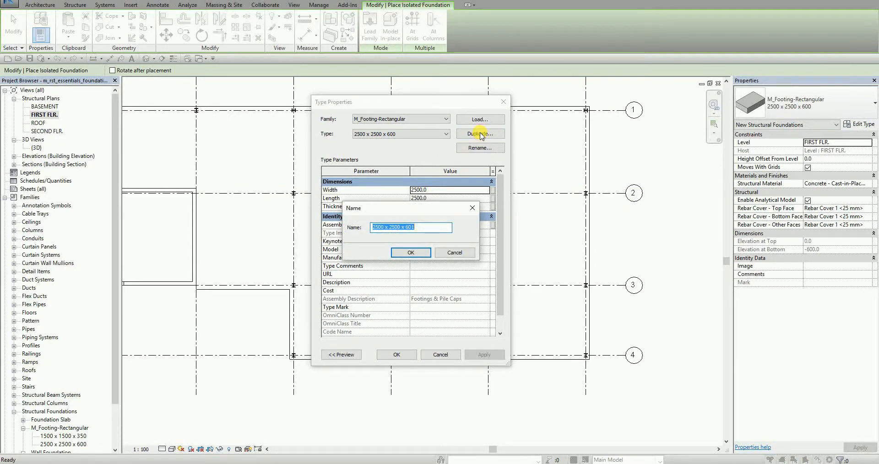
{"action": "type", "text": "1800 x 1800 x450"}
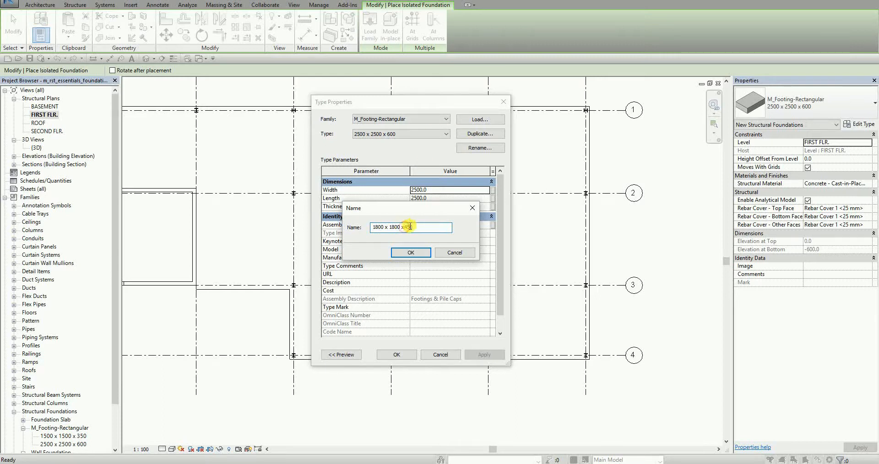
{"action": "left_click_drag", "start_coordinate": [404, 227], "coordinate": [412, 227]}
{"action": "key", "text": "Left"}
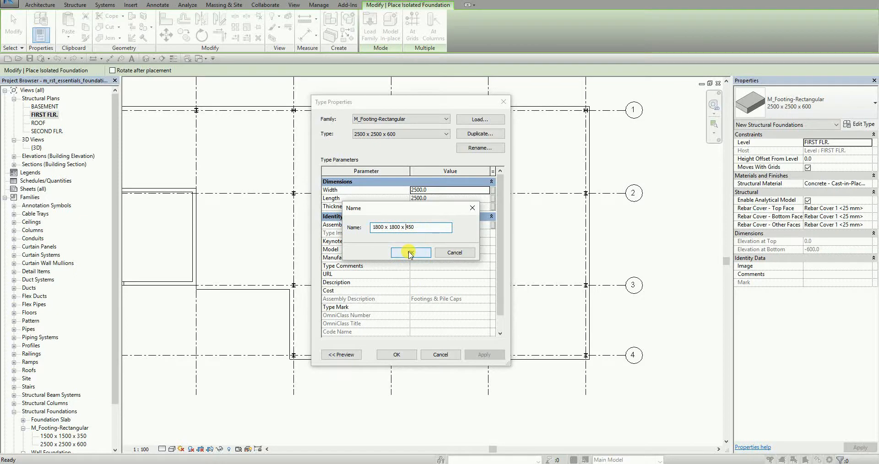
{"action": "left_click", "coordinate": [410, 252]}
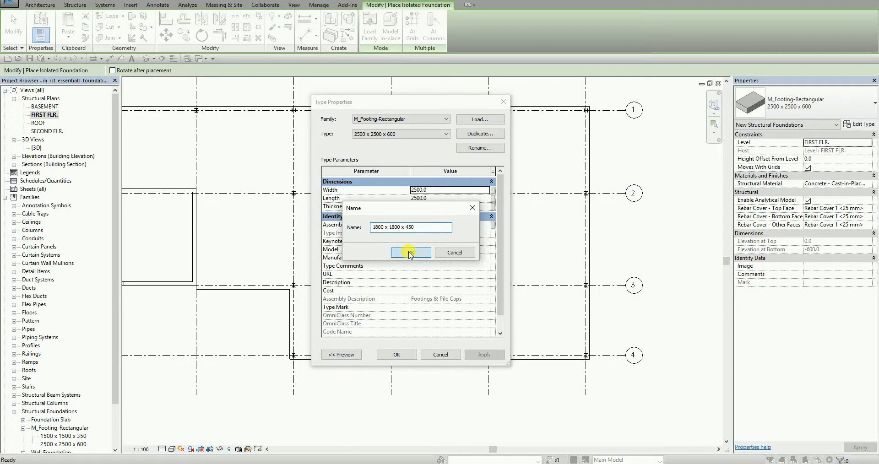
{"action": "left_click", "coordinate": [396, 135]}
{"action": "left_click", "coordinate": [388, 147]}
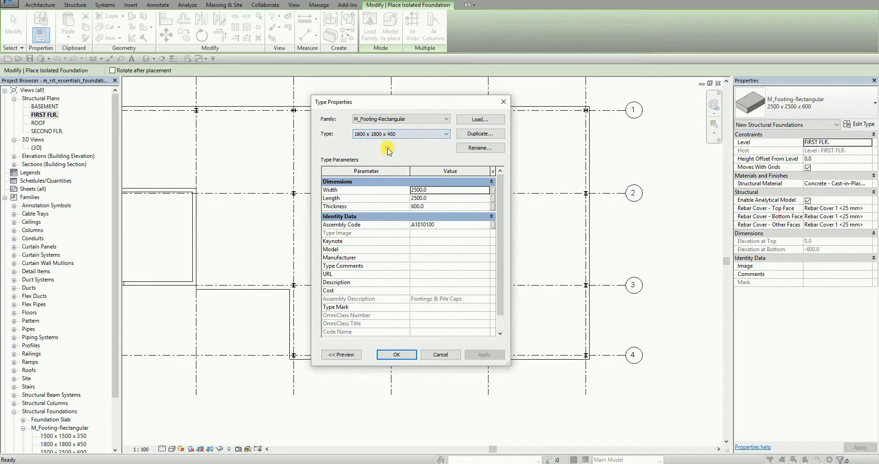
Set the 1800 x 1800 x 450 footing type's width and length to 1800 and its thickness to 450.
{"action": "key", "text": "ctrl"}
{"action": "key", "text": "ctrl"}
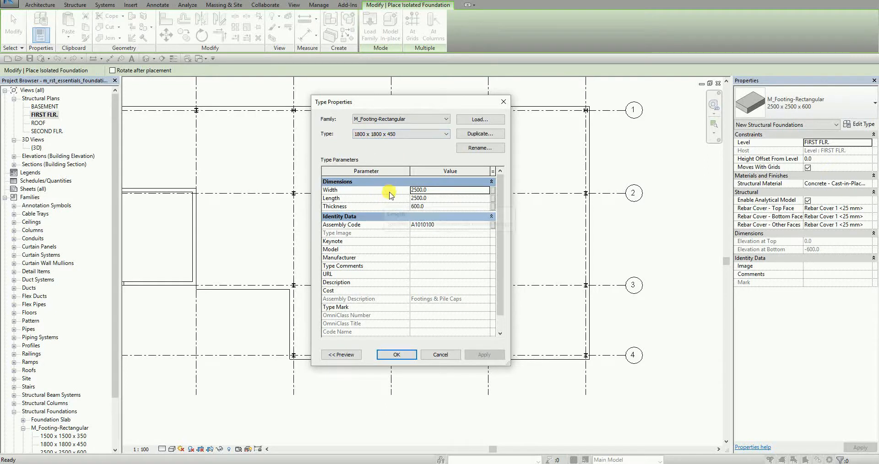
{"action": "left_click", "coordinate": [442, 194]}
{"action": "type", "text": "1800"}
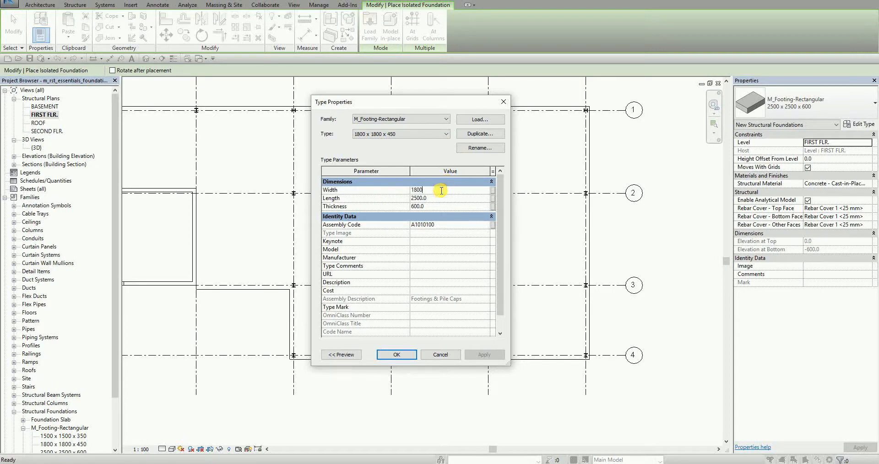
{"action": "left_click", "coordinate": [437, 198]}
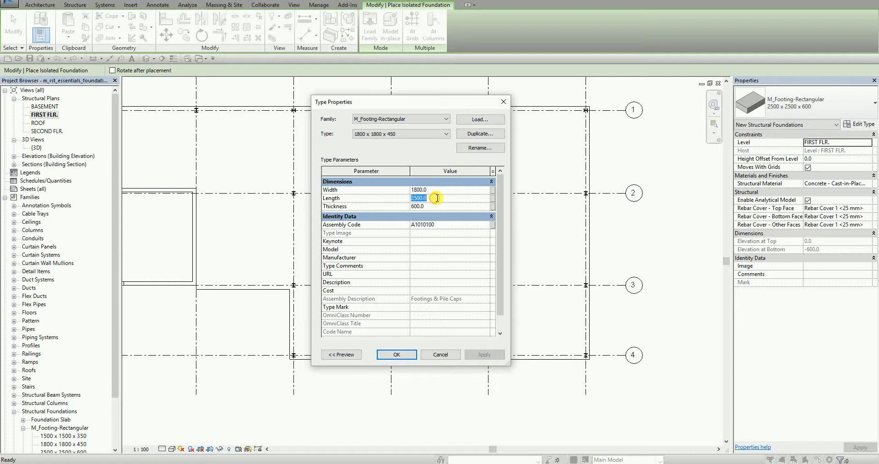
{"action": "type", "text": "1800"}
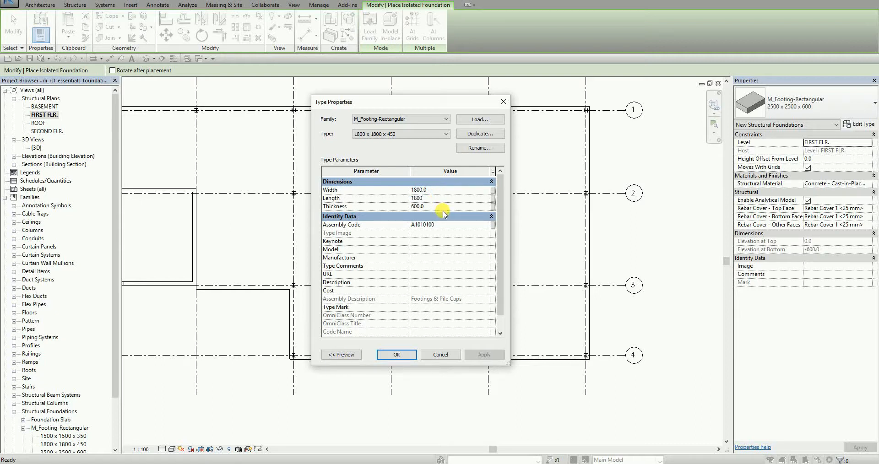
{"action": "left_click", "coordinate": [442, 208]}
{"action": "type", "text": "450"}
{"action": "left_click", "coordinate": [396, 355]}
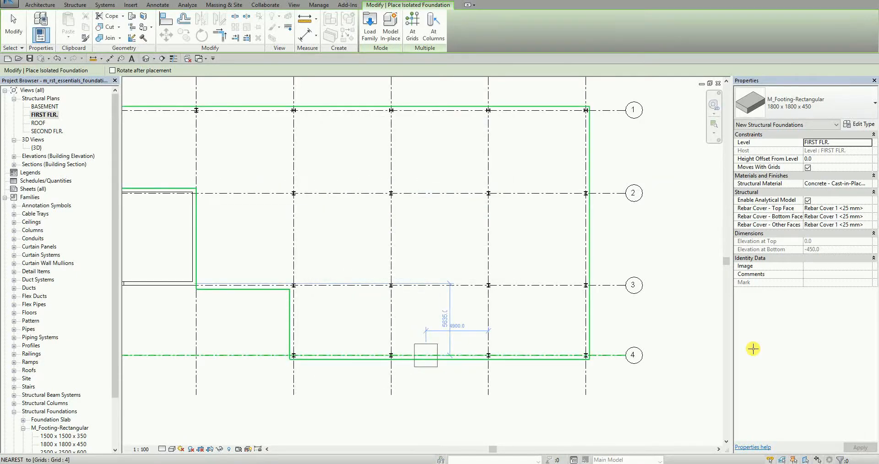
Place an 1800 x 1800 x 450 footing at the column on grid intersection D-2 and dismiss the warning.
{"action": "scroll", "coordinate": [302, 194], "scroll_direction": "down", "scroll_amount": 1}
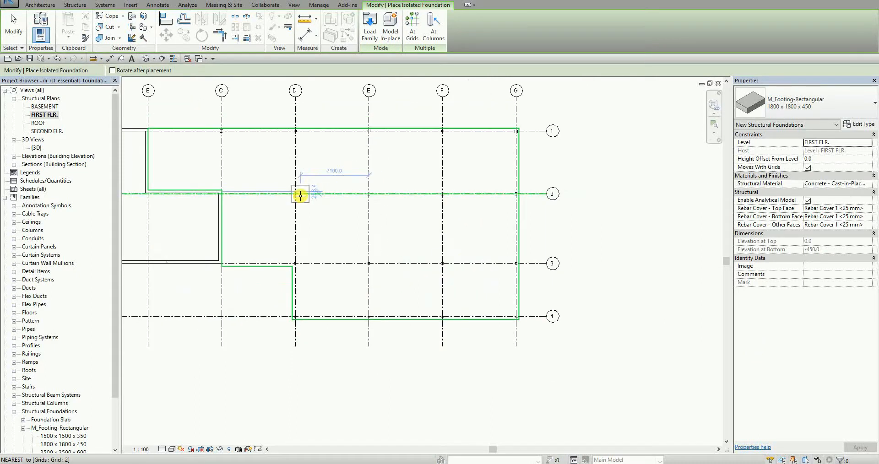
{"action": "middle_click_drag", "start_coordinate": [303, 195], "coordinate": [379, 246]}
{"action": "scroll", "coordinate": [412, 216], "scroll_direction": "up", "scroll_amount": 2}
{"action": "middle_click_drag", "start_coordinate": [414, 216], "coordinate": [352, 220]}
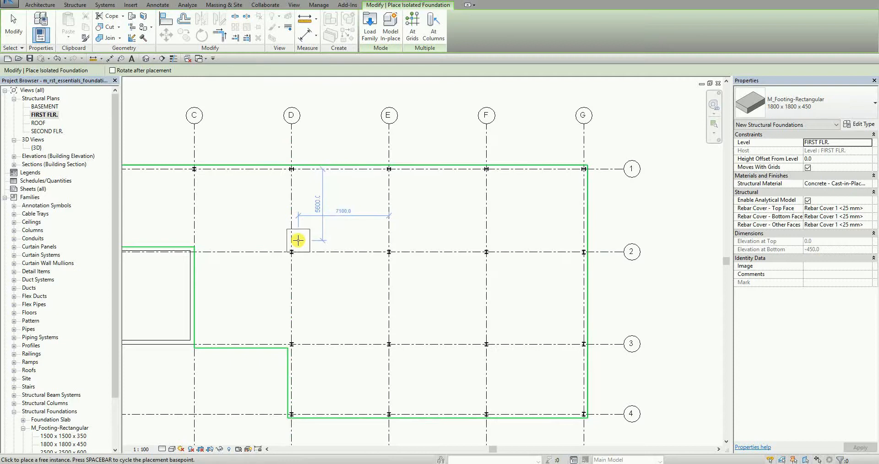
{"action": "scroll", "coordinate": [291, 253], "scroll_direction": "up", "scroll_amount": 2}
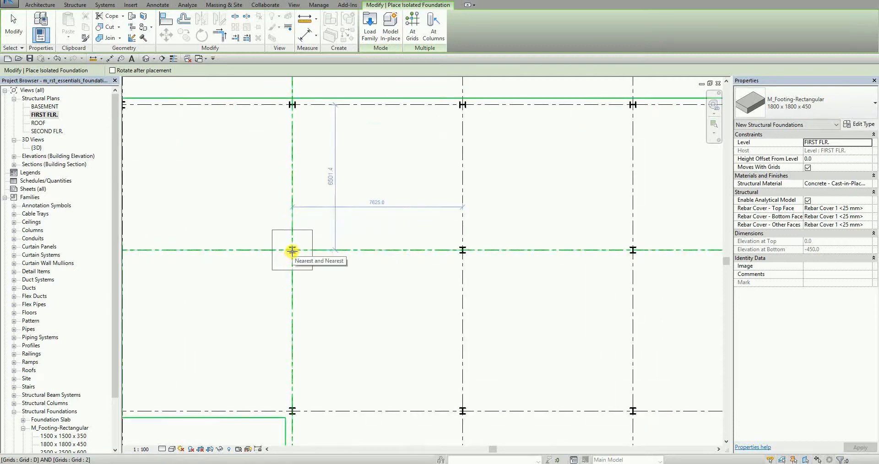
{"action": "left_click", "coordinate": [292, 251]}
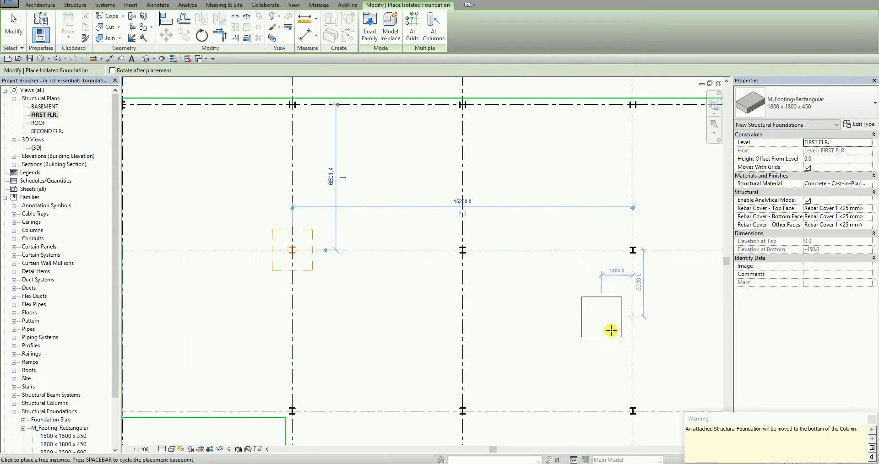
{"action": "left_click_drag", "start_coordinate": [778, 420], "coordinate": [431, 156]}
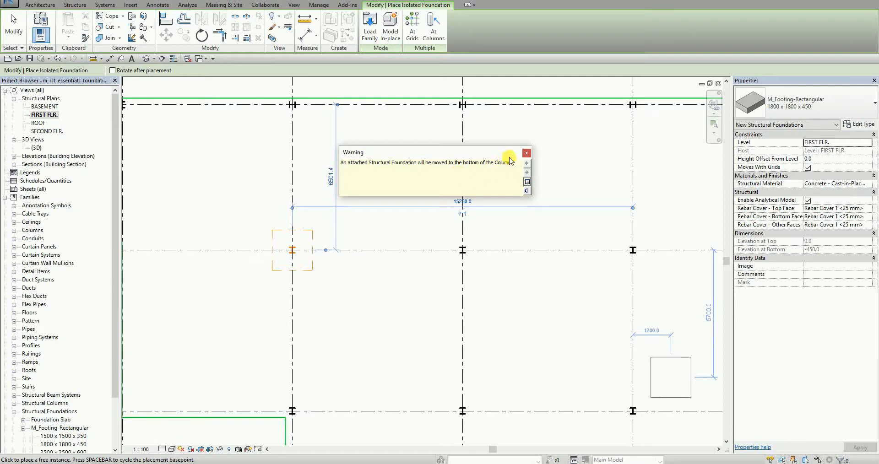
{"action": "left_click", "coordinate": [526, 154]}
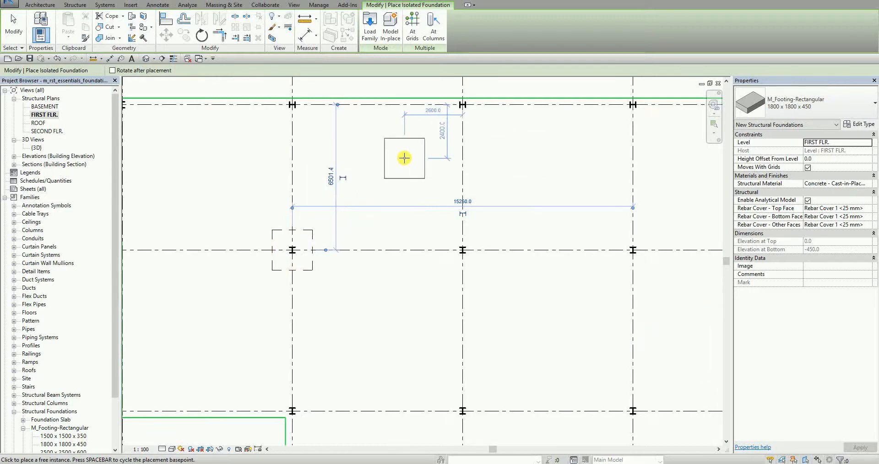
{"action": "scroll", "coordinate": [375, 160], "scroll_direction": "down", "scroll_amount": 2}
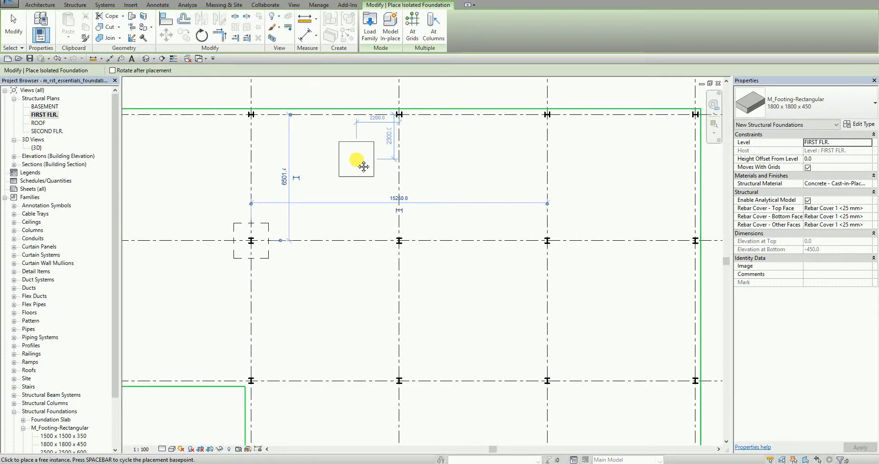
{"action": "key", "text": "ctrl"}
{"action": "key", "text": "ctrl"}
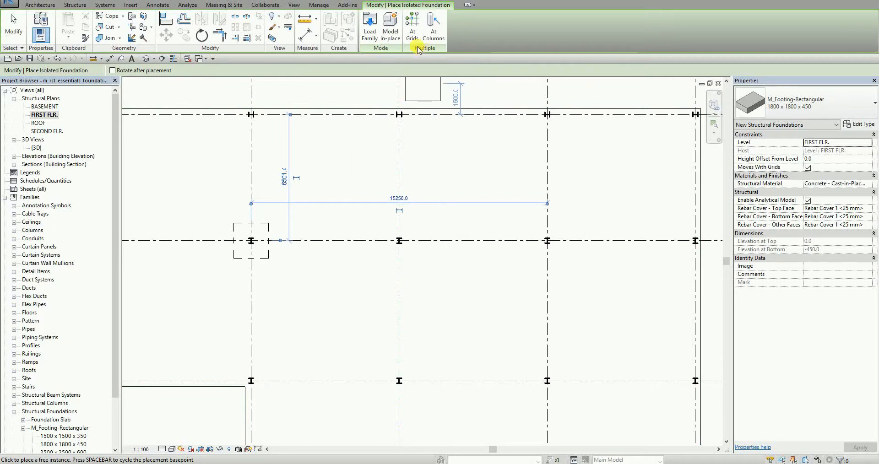
{"action": "key", "text": "ctrl"}
{"action": "key", "text": "ctrl"}
{"action": "key", "text": "ctrl"}
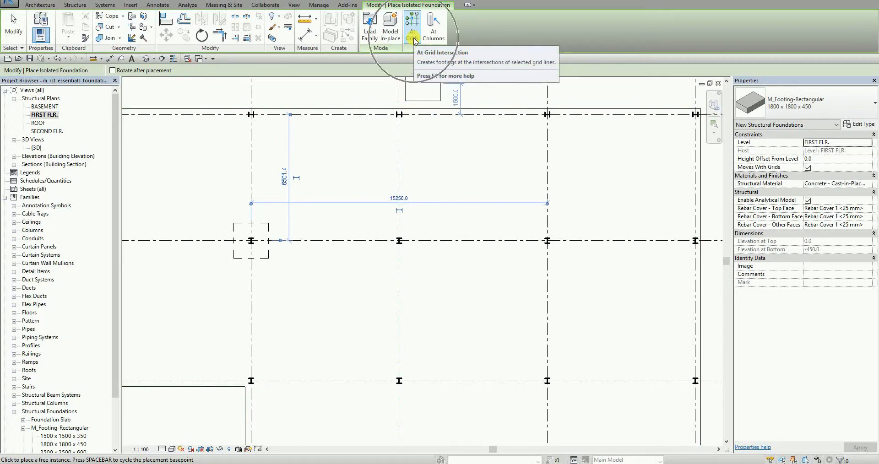
{"action": "key", "text": "ctrl"}
{"action": "key", "text": "ctrl"}
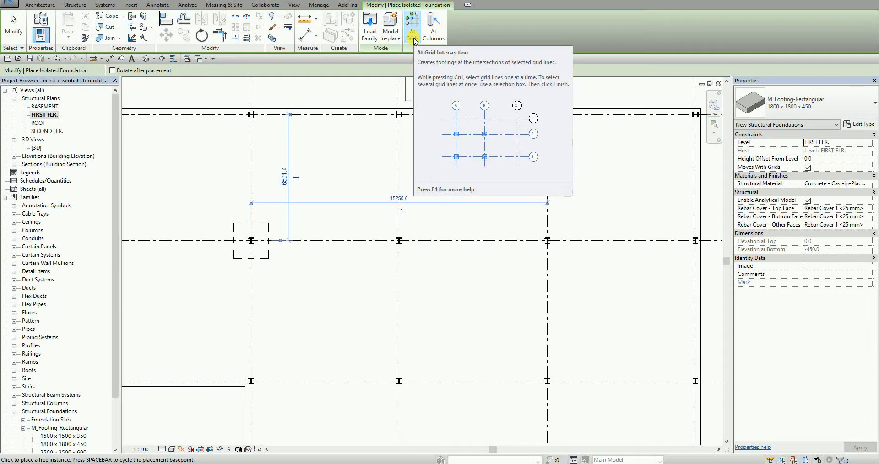
Place 1800 x 1800 x 450 footings at the intersections of grids E and F with grids 2 and 3.
{"action": "left_click", "coordinate": [414, 39]}
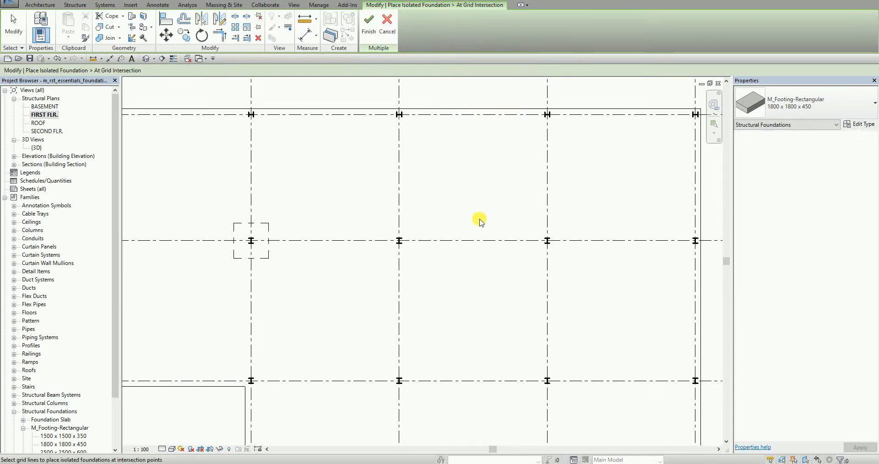
{"action": "scroll", "coordinate": [453, 171], "scroll_direction": "down", "scroll_amount": 3}
{"action": "middle_click_drag", "start_coordinate": [453, 171], "coordinate": [405, 183]}
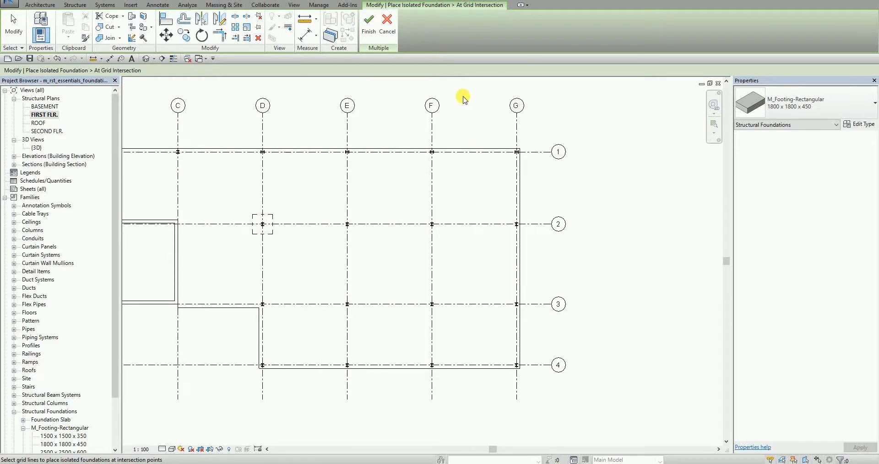
{"action": "left_click_drag", "start_coordinate": [465, 89], "coordinate": [317, 126]}
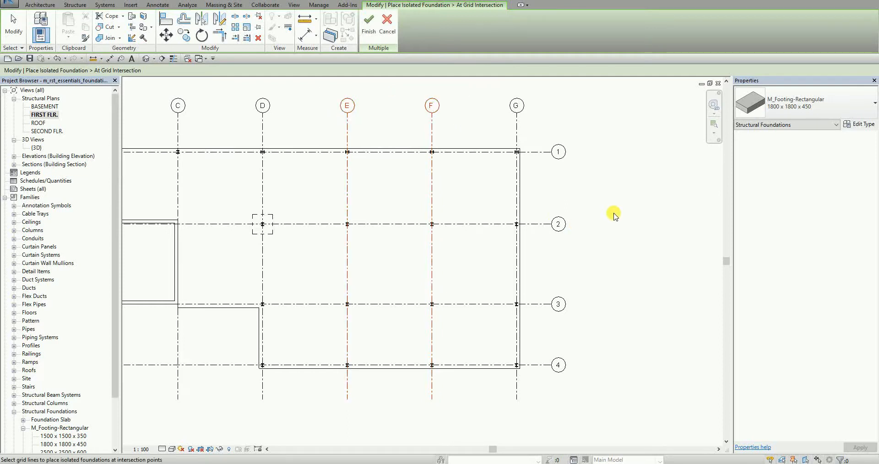
{"action": "left_click_drag", "start_coordinate": [611, 200], "coordinate": [535, 325]}
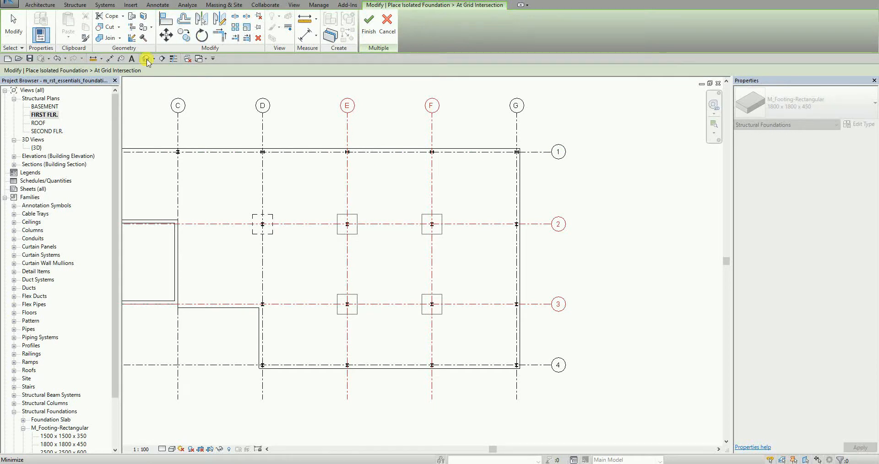
{"action": "left_click", "coordinate": [369, 27]}
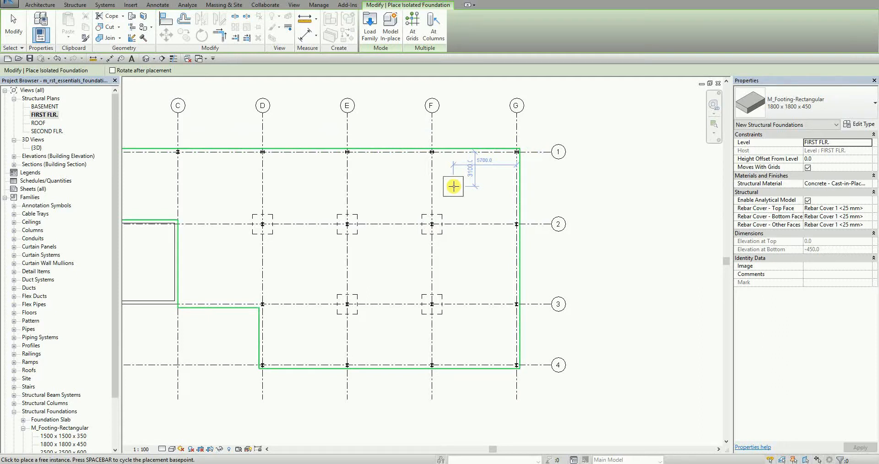
Finish footing placement and examine the isolated footings from below in the 3D view, including the one under the basement.
{"action": "left_click", "coordinate": [15, 28]}
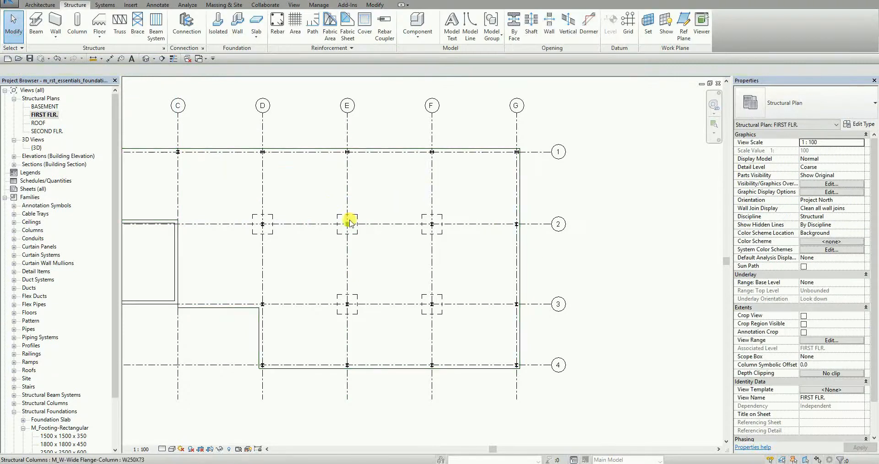
{"action": "middle_click_drag", "start_coordinate": [348, 223], "coordinate": [372, 198]}
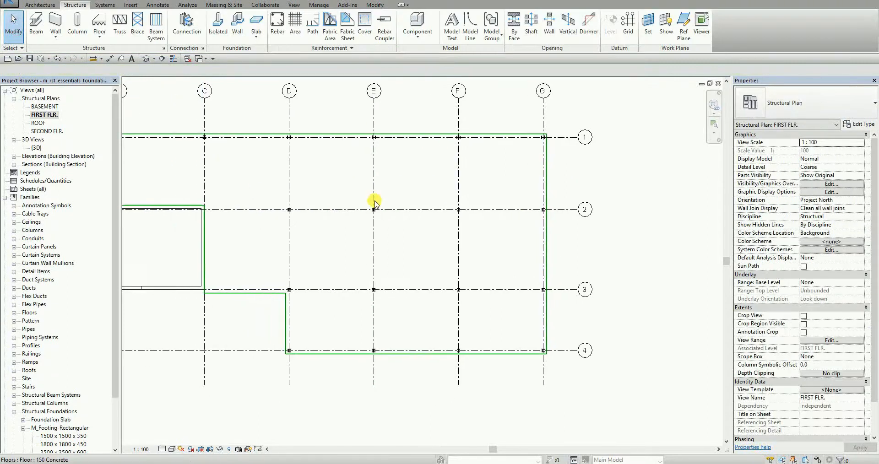
{"action": "left_click", "coordinate": [146, 59]}
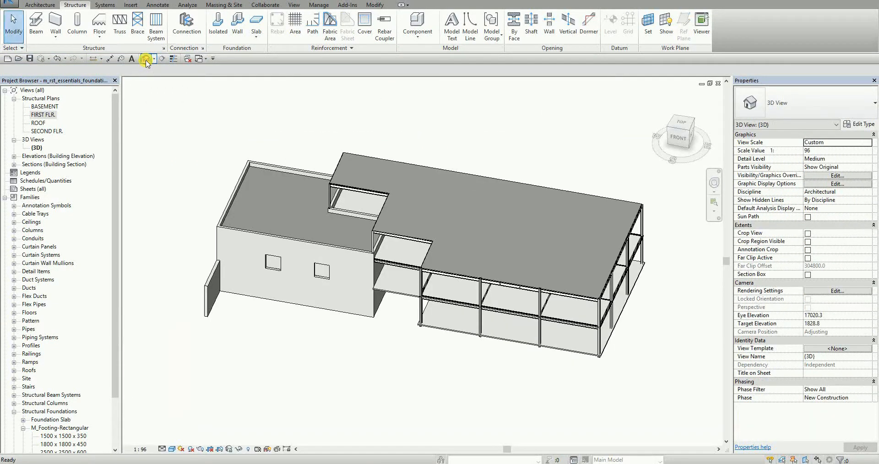
{"action": "middle_click_drag", "start_coordinate": [497, 376], "coordinate": [534, 167], "text": "shift"}
{"action": "scroll", "coordinate": [534, 201], "scroll_direction": "up", "scroll_amount": 5}
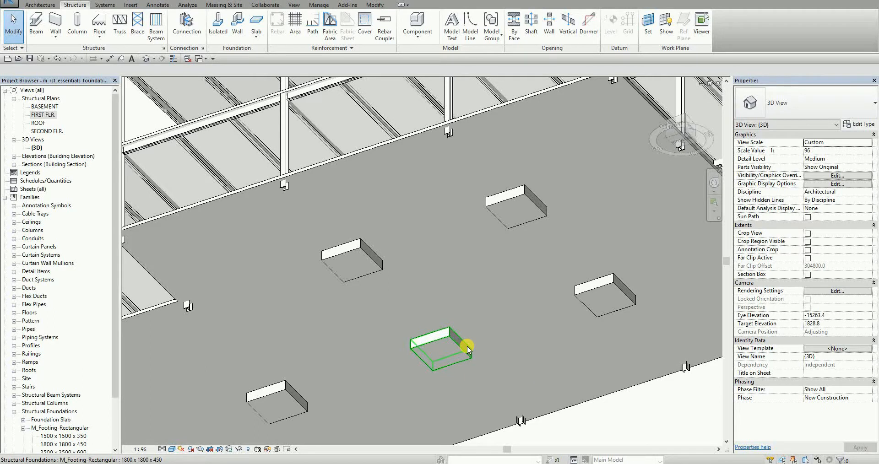
{"action": "middle_click_drag", "start_coordinate": [322, 316], "coordinate": [315, 353]}
{"action": "scroll", "coordinate": [508, 249], "scroll_direction": "down", "scroll_amount": 4}
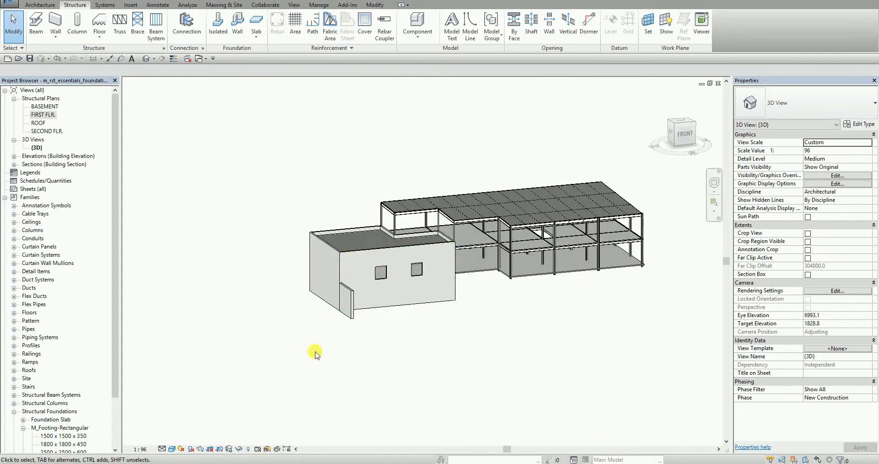
{"action": "middle_click_drag", "start_coordinate": [516, 358], "coordinate": [353, 324], "text": "shift"}
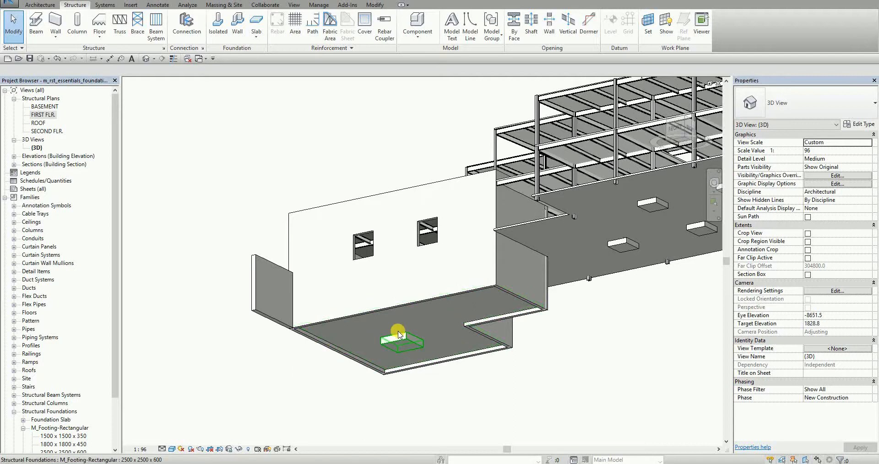
{"action": "key", "text": "ctrl"}
{"action": "key", "text": "ctrl"}
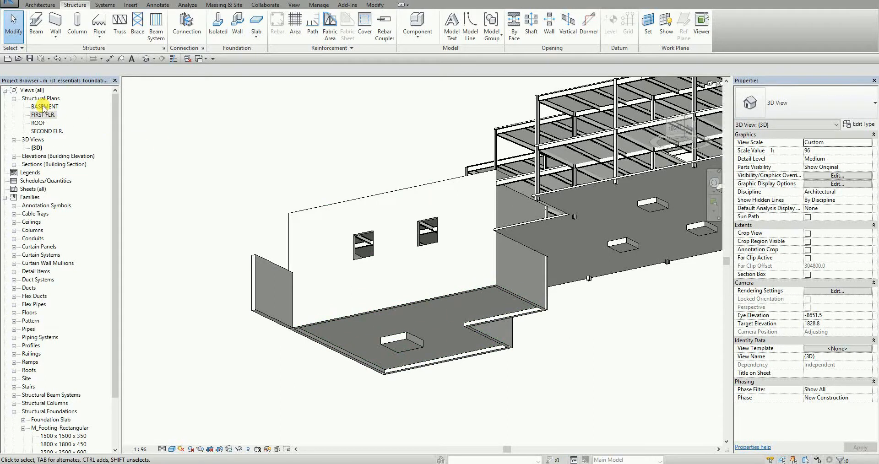
Open the BASEMENT structural plan.
{"action": "double_click", "coordinate": [42, 106]}
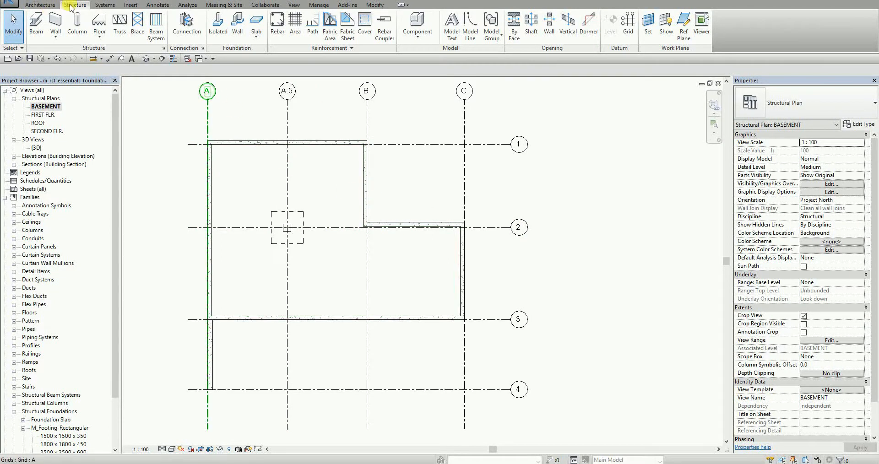
{"action": "key", "text": "ctrl"}
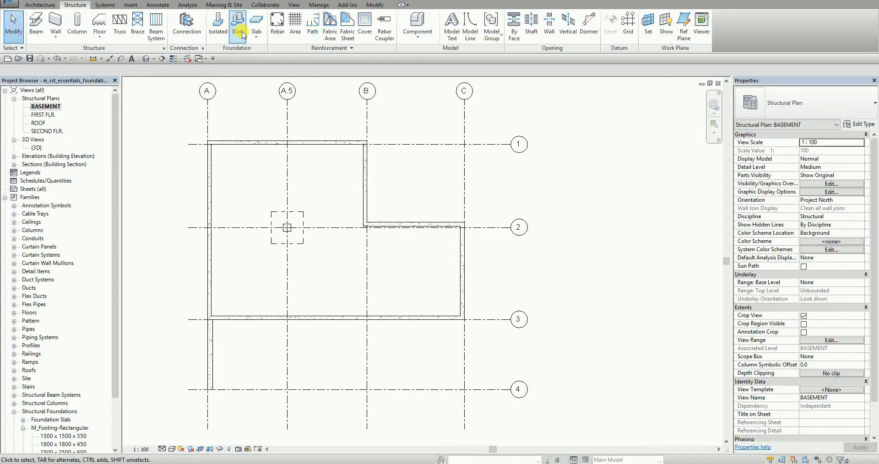
{"action": "key", "text": "ctrl"}
{"action": "key", "text": "ctrl"}
{"action": "key", "text": "ctrl"}
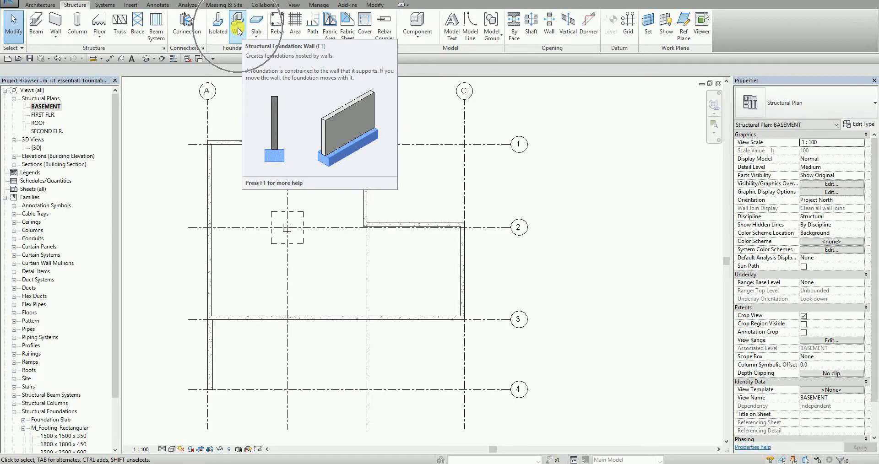
Place Bearing Footing wall foundations under the whole closed chain of exterior 300mm concrete basement walls and end the placement.
{"action": "left_click", "coordinate": [238, 31]}
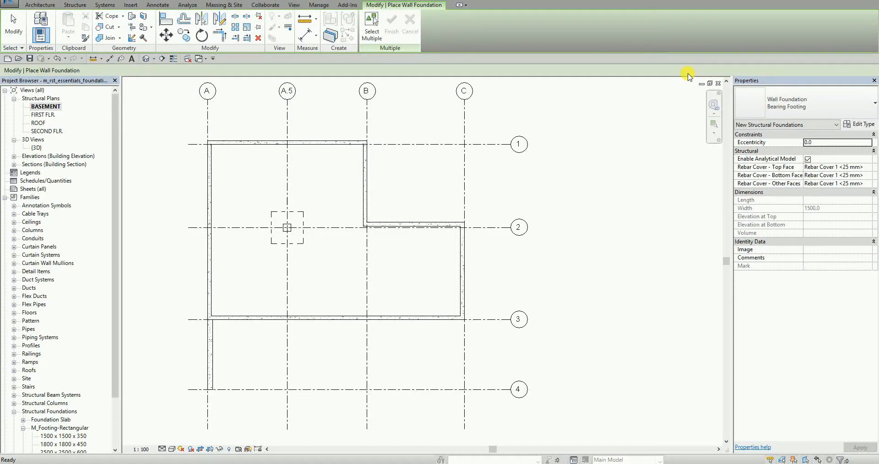
{"action": "middle_click_drag", "start_coordinate": [336, 280], "coordinate": [358, 291]}
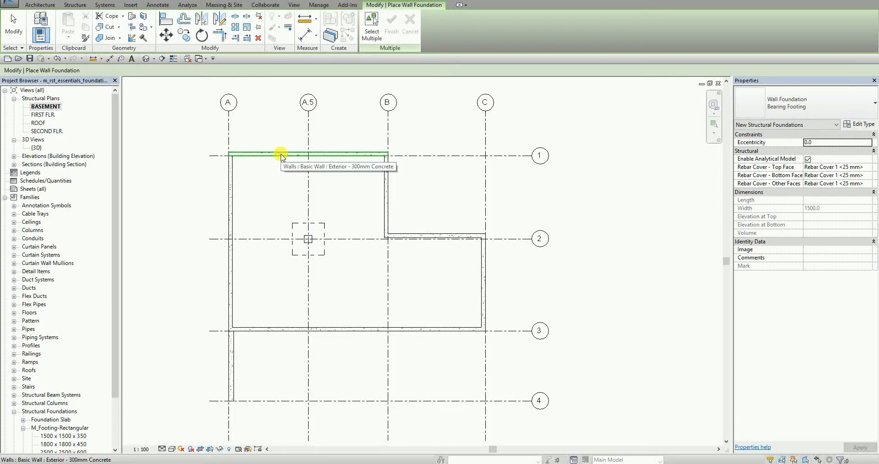
{"action": "key", "text": "Tab"}
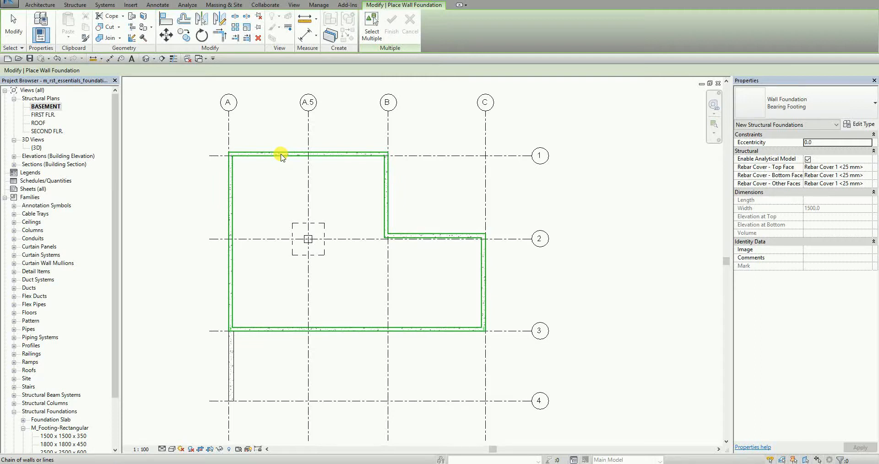
{"action": "key", "text": "Tab"}
{"action": "key", "text": "Tab"}
{"action": "key", "text": "Tab"}
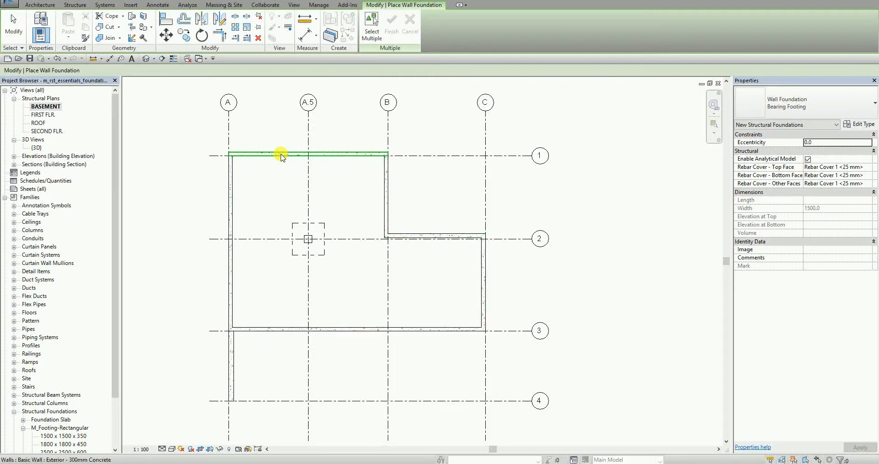
{"action": "key", "text": "Tab"}
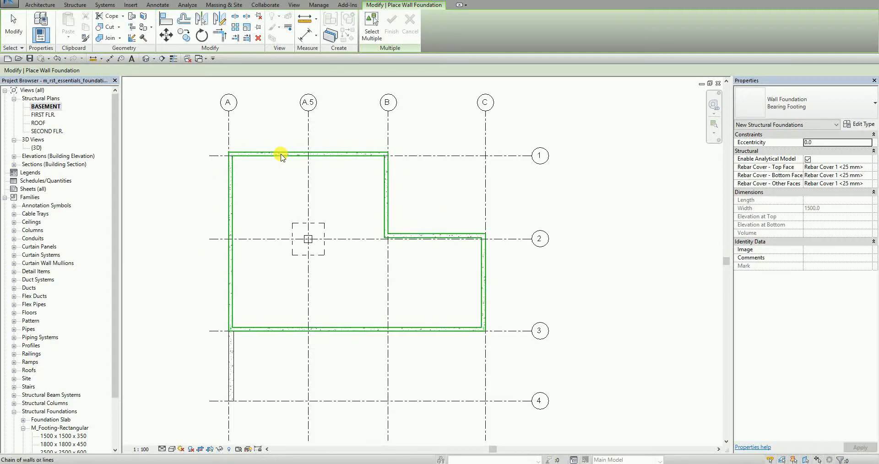
{"action": "key", "text": "Tab"}
{"action": "key", "text": "Tab"}
{"action": "key", "text": "Tab"}
{"action": "key", "text": "Tab"}
{"action": "key", "text": "Tab"}
{"action": "key", "text": "Tab"}
{"action": "key", "text": "Tab"}
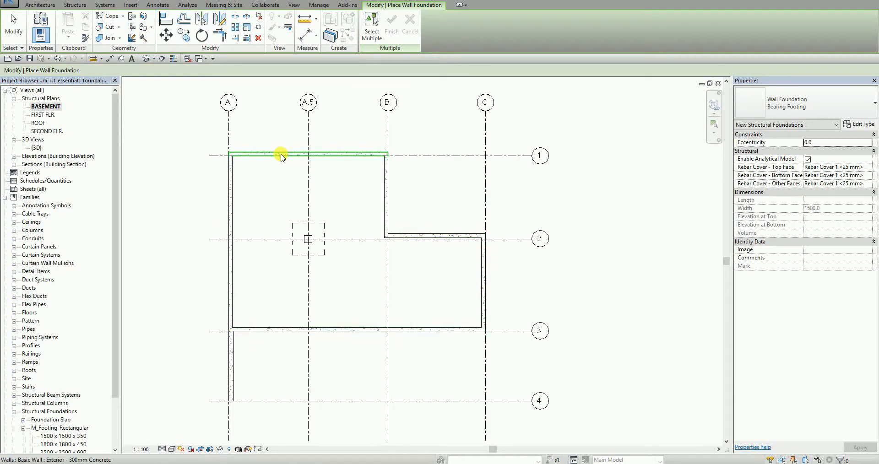
{"action": "key", "text": "Tab"}
{"action": "key", "text": "Tab"}
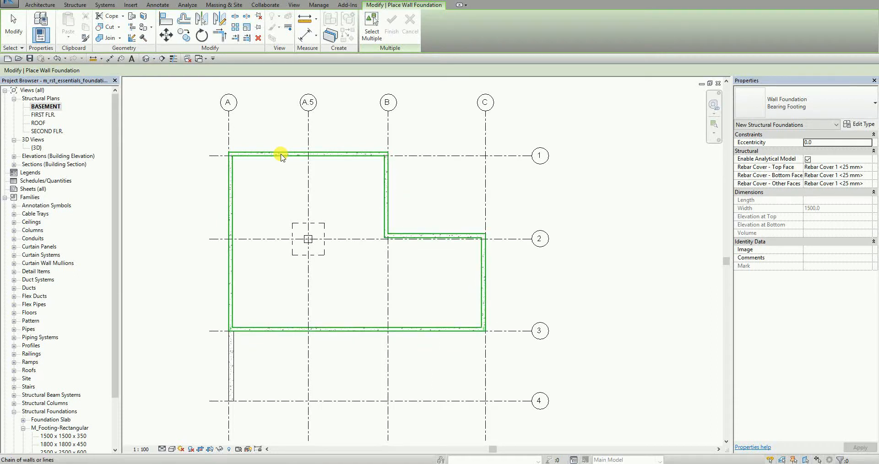
{"action": "key", "text": "Tab"}
{"action": "key", "text": "Tab"}
{"action": "key", "text": "Tab"}
{"action": "key", "text": "Tab"}
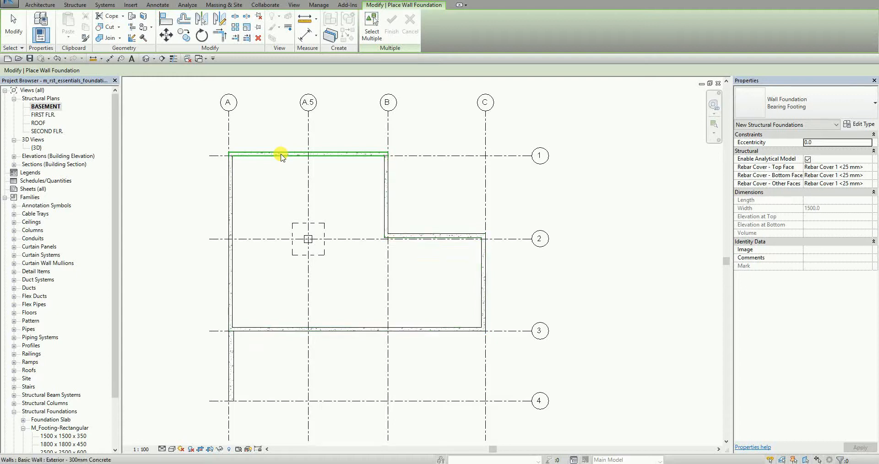
{"action": "key", "text": "Tab"}
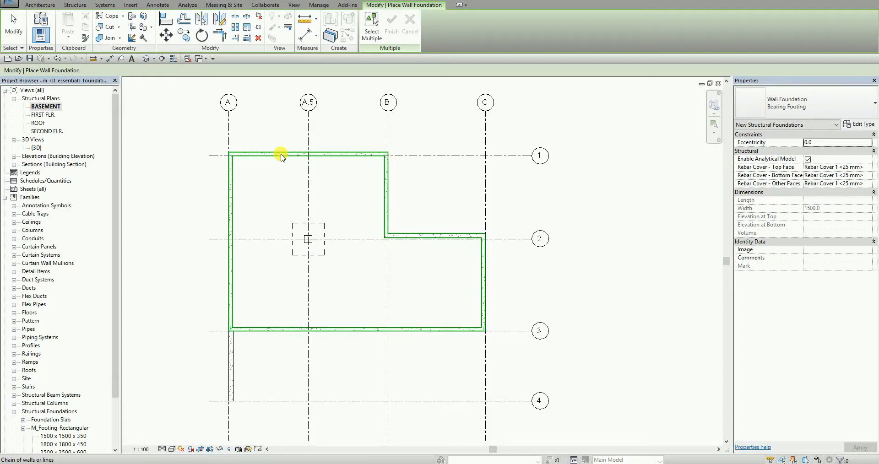
{"action": "key", "text": "Tab"}
{"action": "key", "text": "Tab"}
{"action": "key", "text": "Tab"}
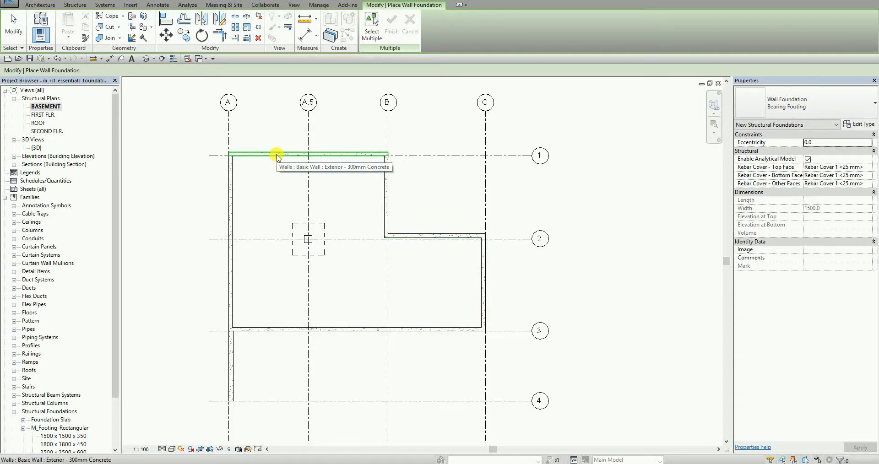
{"action": "key", "text": "Tab"}
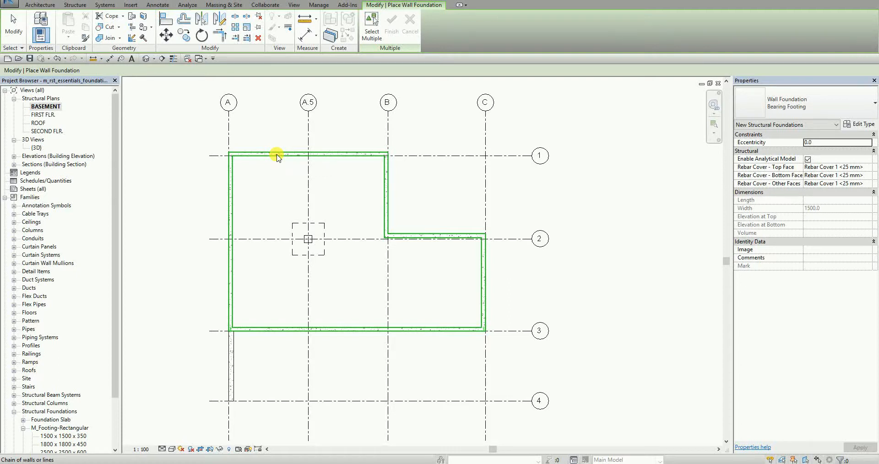
{"action": "left_click", "coordinate": [277, 155]}
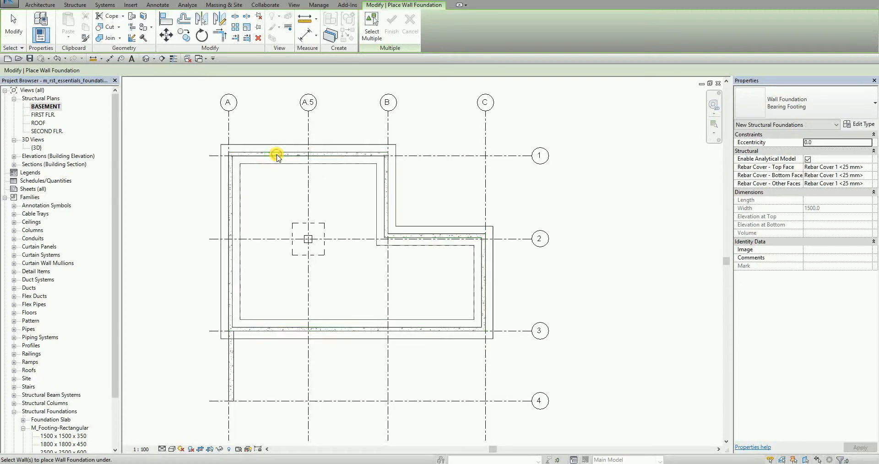
{"action": "left_click", "coordinate": [274, 199]}
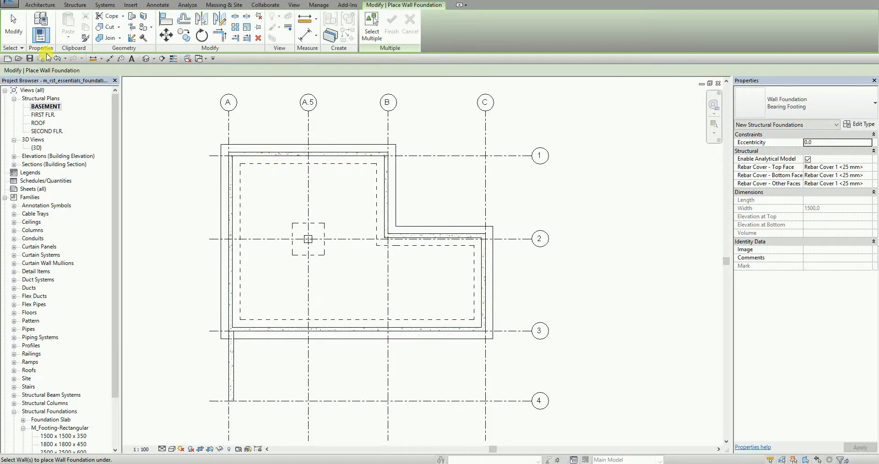
{"action": "left_click", "coordinate": [18, 35]}
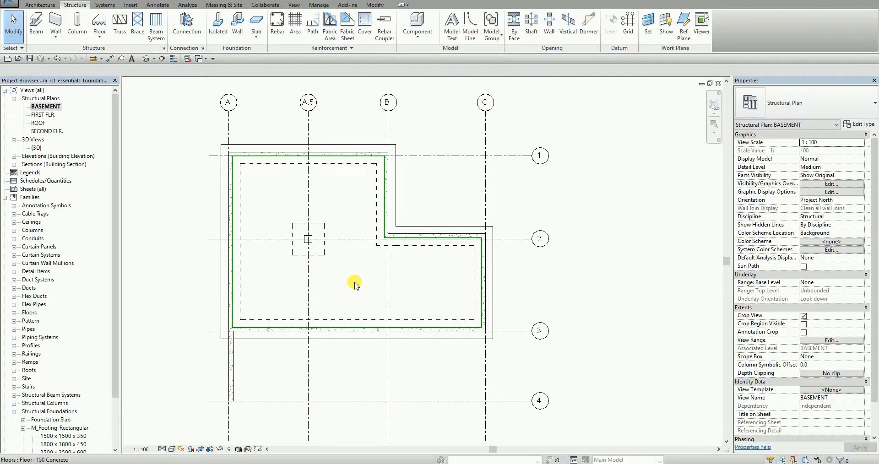
Start another wall foundation and duplicate the Bearing Footing type as Retaining Footing.
{"action": "scroll", "coordinate": [355, 283], "scroll_direction": "up", "scroll_amount": 2}
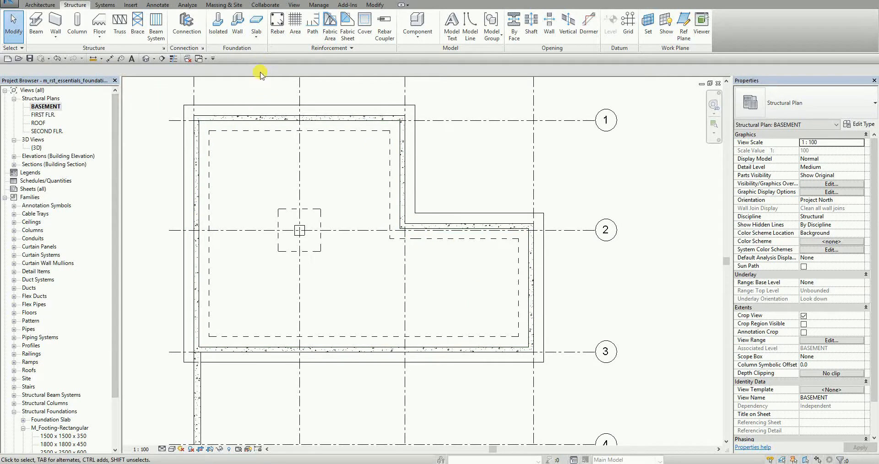
{"action": "scroll", "coordinate": [363, 197], "scroll_direction": "down", "scroll_amount": 3}
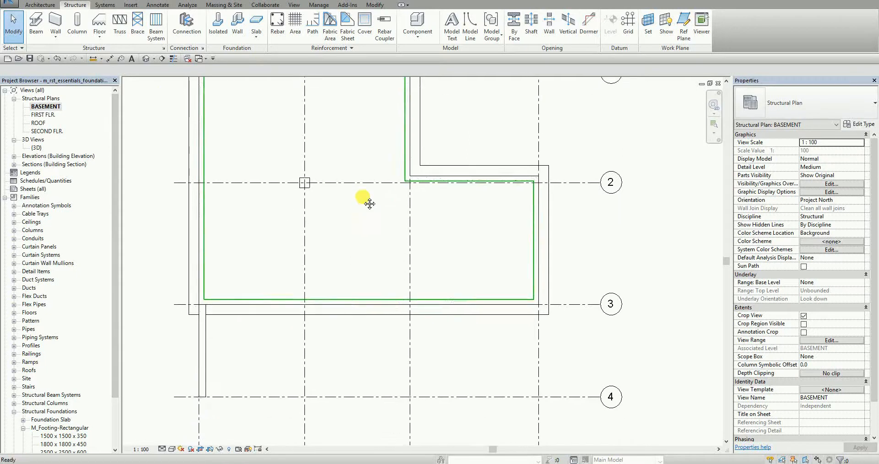
{"action": "left_click", "coordinate": [237, 23]}
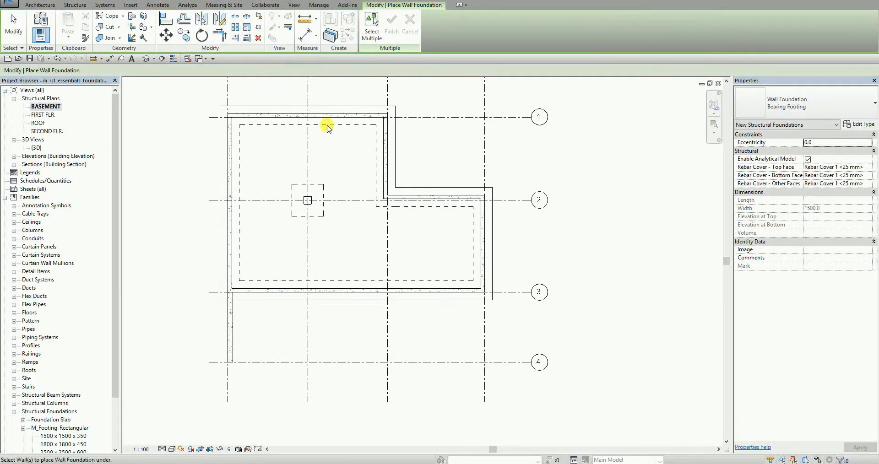
{"action": "left_click", "coordinate": [863, 124]}
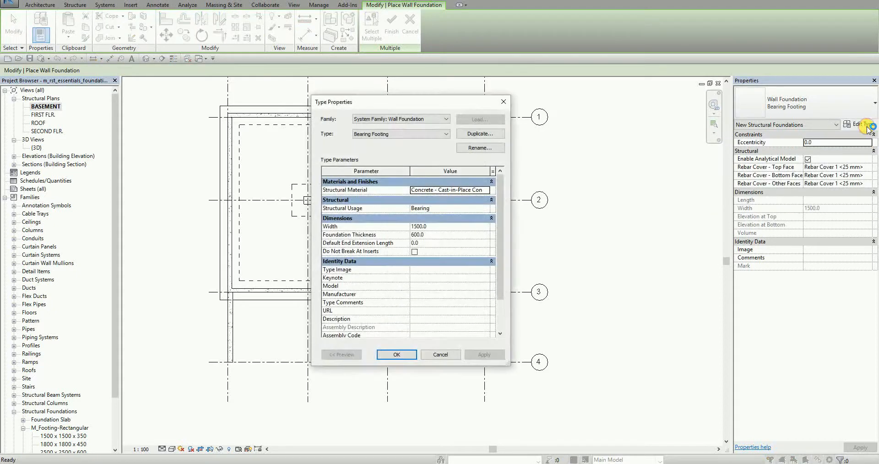
{"action": "left_click", "coordinate": [480, 135]}
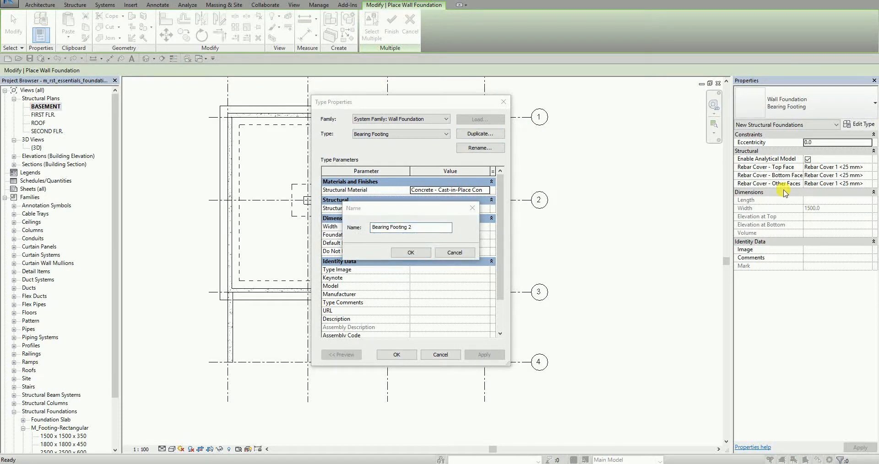
{"action": "left_click", "coordinate": [397, 215]}
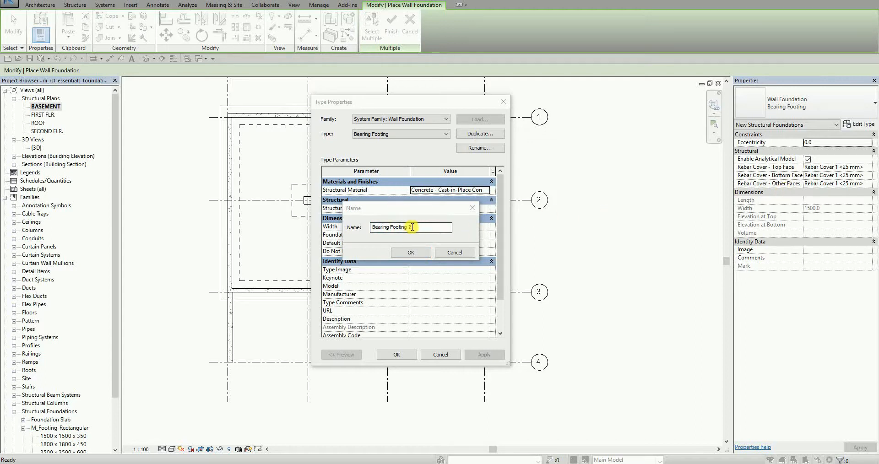
{"action": "left_click", "coordinate": [418, 227]}
{"action": "key", "text": "BackSpace"}
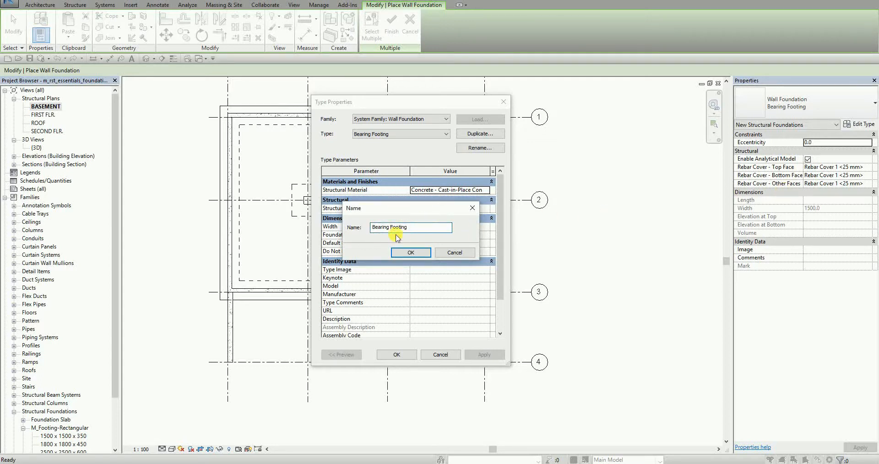
{"action": "left_click_drag", "start_coordinate": [388, 229], "coordinate": [334, 235]}
{"action": "key", "text": "BackSpace"}
{"action": "type", "text": "Retain"}
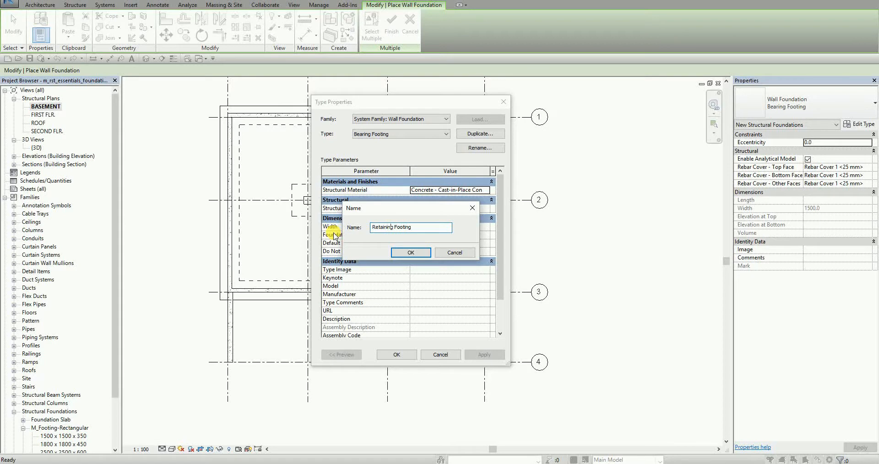
{"action": "left_click", "coordinate": [410, 252]}
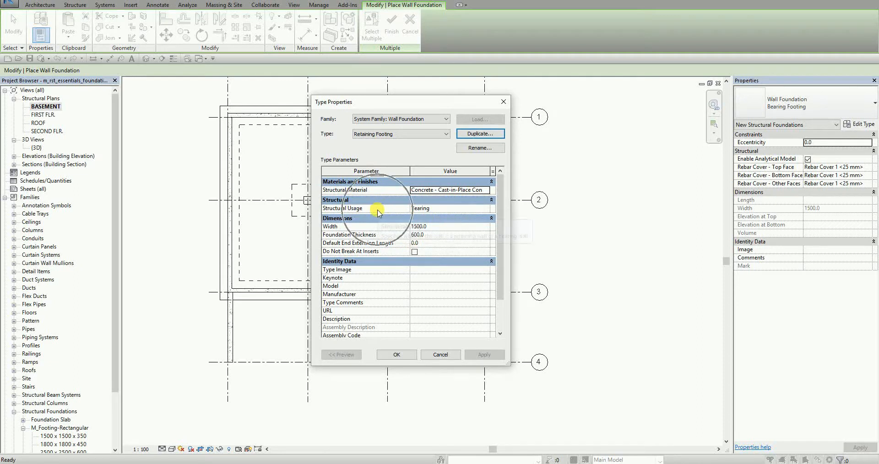
Set the structural usage of the Retaining Footing type to Retaining.
{"action": "left_click", "coordinate": [455, 209]}
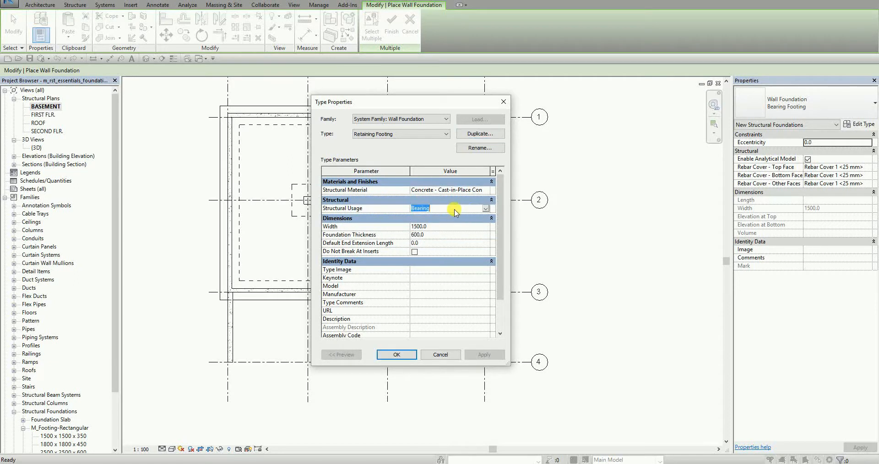
{"action": "left_click", "coordinate": [485, 209]}
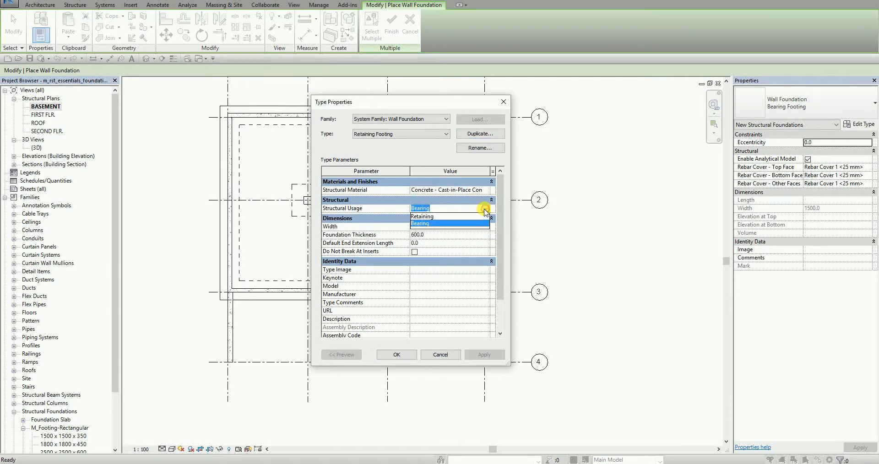
{"action": "left_click", "coordinate": [429, 216]}
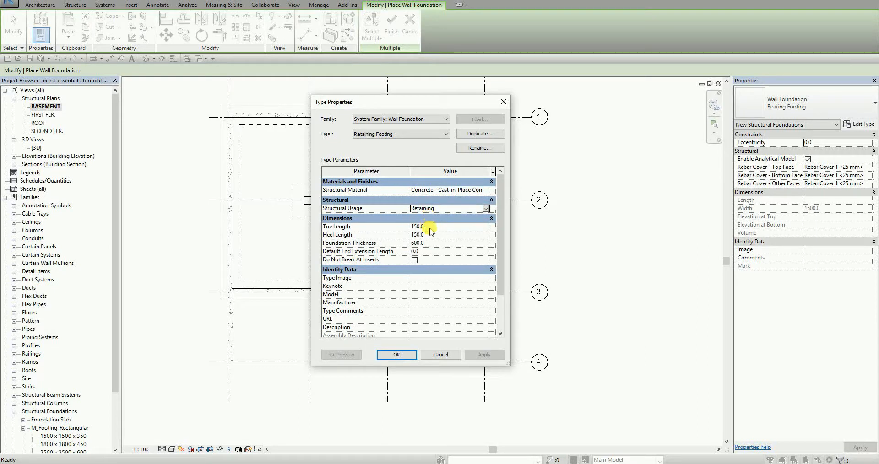
Give the Retaining Footing type a toe length of 1800, heel length of 600 and default end extension length of 600, and accept the type properties.
{"action": "left_click", "coordinate": [428, 227]}
{"action": "left_click", "coordinate": [434, 234]}
{"action": "type", "text": "600"}
{"action": "left_click", "coordinate": [433, 243]}
{"action": "left_click", "coordinate": [437, 243]}
{"action": "left_click", "coordinate": [433, 252]}
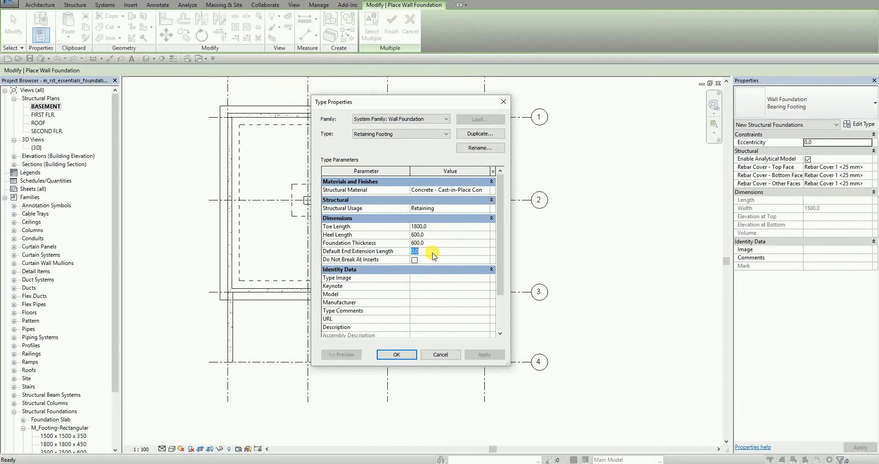
{"action": "type", "text": "6"}
{"action": "left_click", "coordinate": [405, 357]}
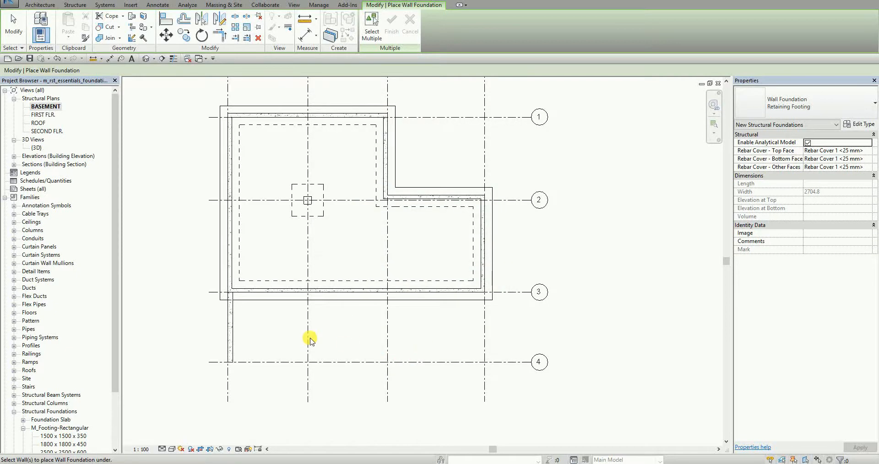
Place the Retaining Footing under the 400 mm concrete retaining wall between grids 3 and 4 and end the placement.
{"action": "scroll", "coordinate": [275, 329], "scroll_direction": "down", "scroll_amount": 2}
{"action": "middle_click_drag", "start_coordinate": [255, 323], "coordinate": [281, 355]}
{"action": "left_click", "coordinate": [256, 352]}
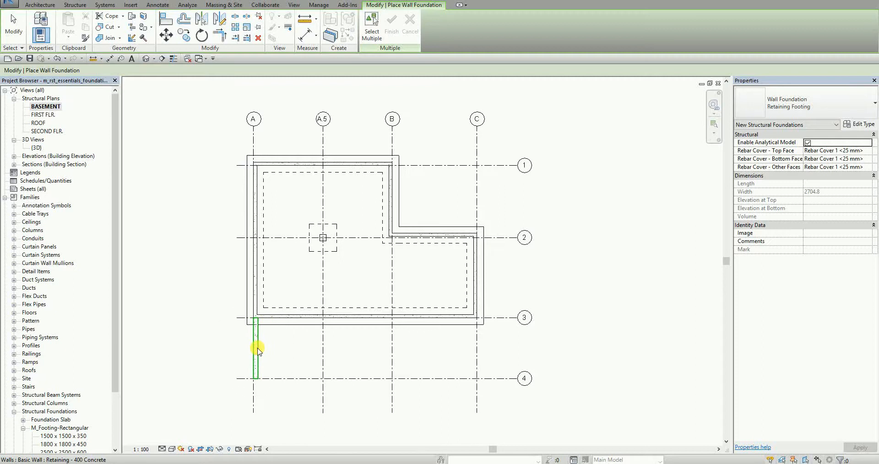
{"action": "left_click", "coordinate": [257, 350]}
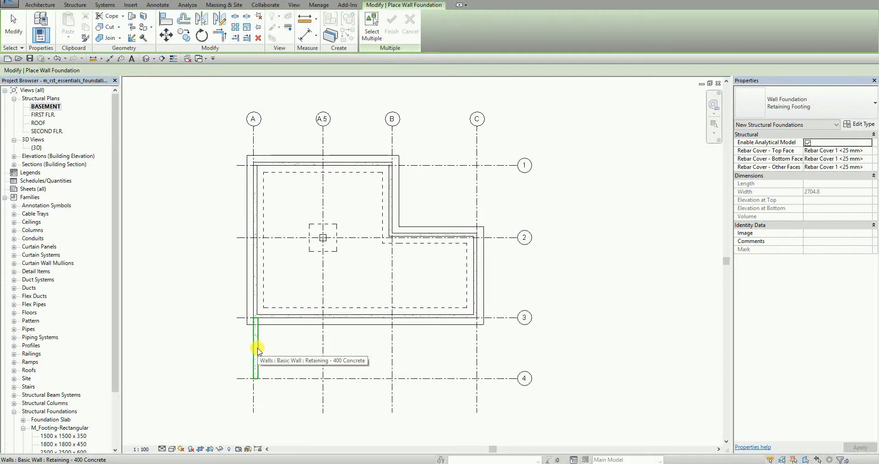
{"action": "left_click", "coordinate": [257, 351]}
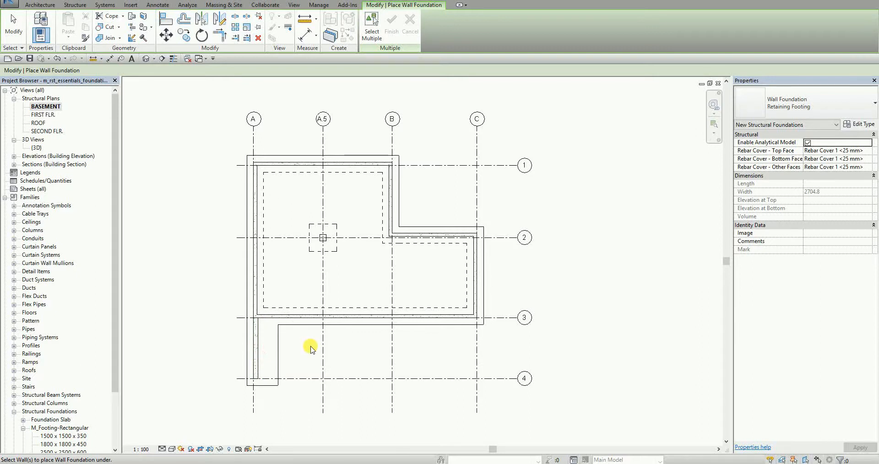
{"action": "left_click", "coordinate": [12, 31]}
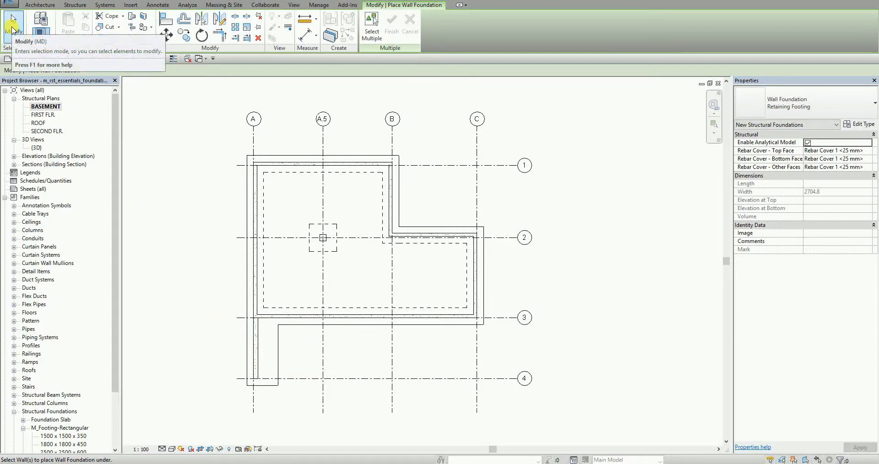
Measure the retaining footing's end extension, heel and toe from the faces of the retaining wall in the basement plan.
{"action": "scroll", "coordinate": [290, 334], "scroll_direction": "up", "scroll_amount": 3}
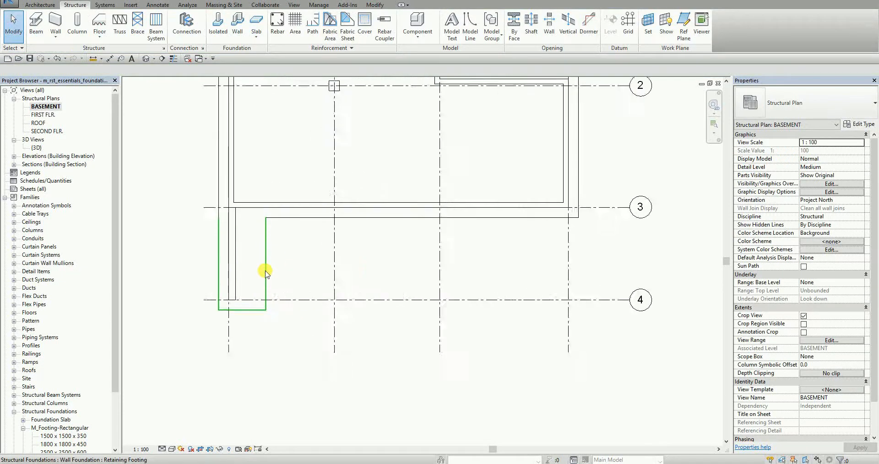
{"action": "scroll", "coordinate": [266, 271], "scroll_direction": "up", "scroll_amount": 2}
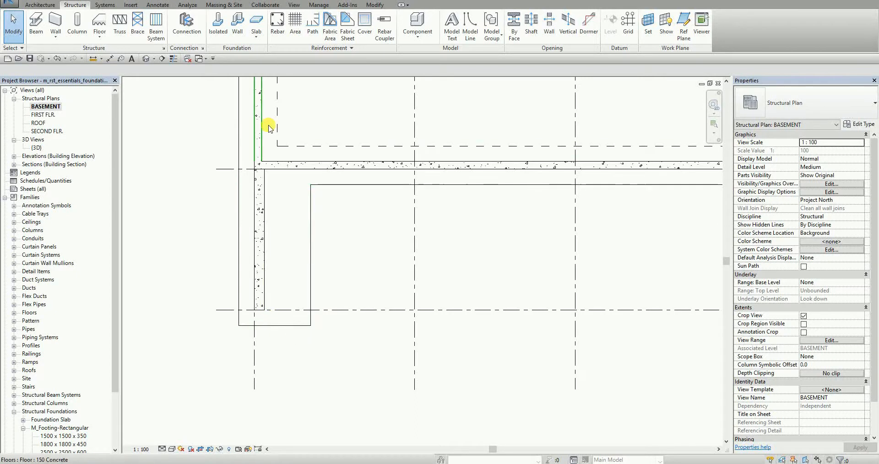
{"action": "left_click", "coordinate": [93, 59]}
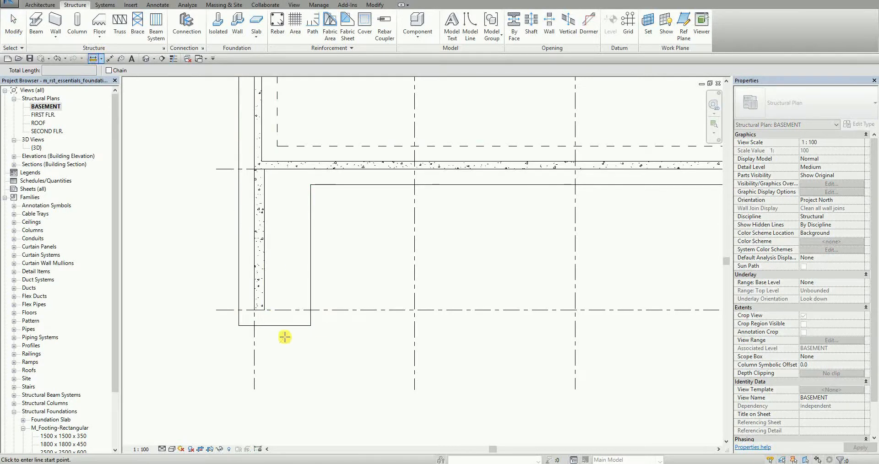
{"action": "left_click", "coordinate": [261, 310]}
{"action": "left_click", "coordinate": [264, 323]}
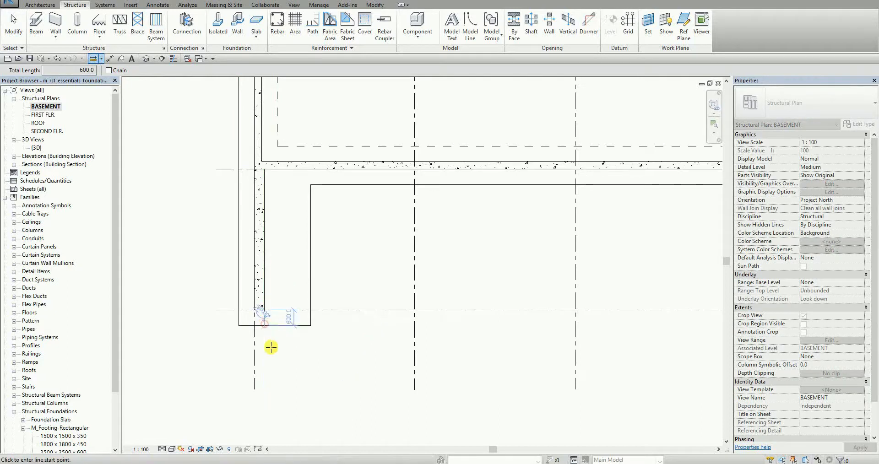
{"action": "left_click", "coordinate": [241, 287]}
{"action": "left_click", "coordinate": [253, 288]}
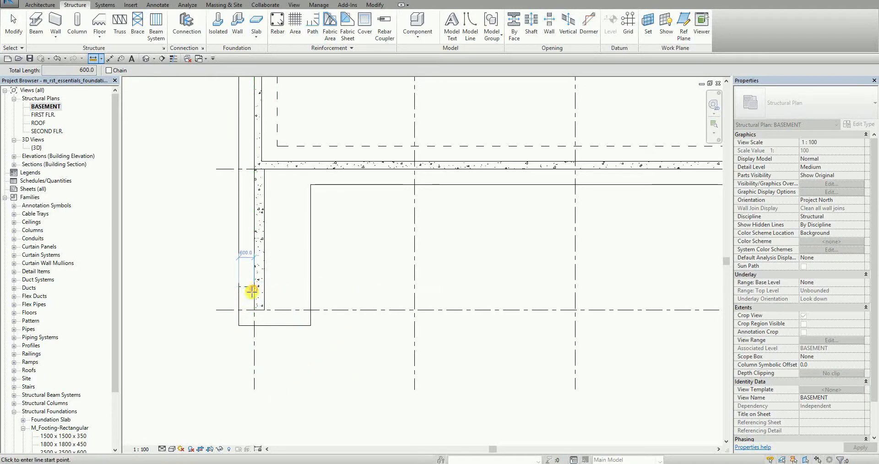
{"action": "left_click", "coordinate": [264, 272]}
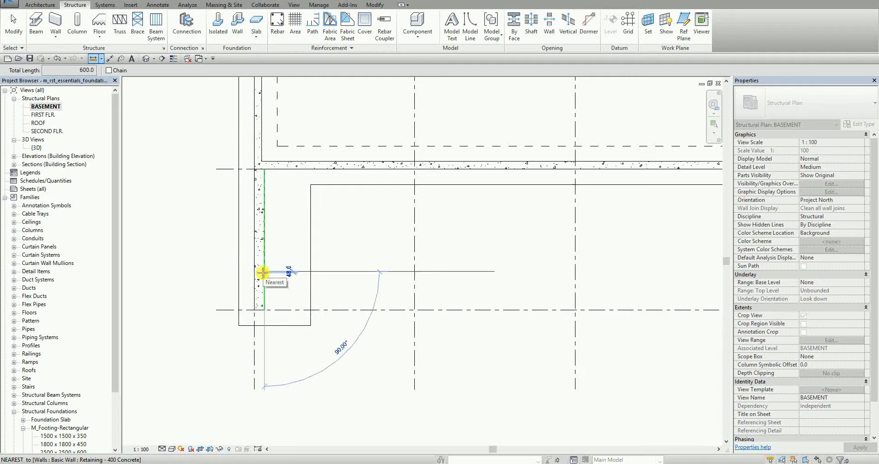
{"action": "left_click", "coordinate": [309, 273]}
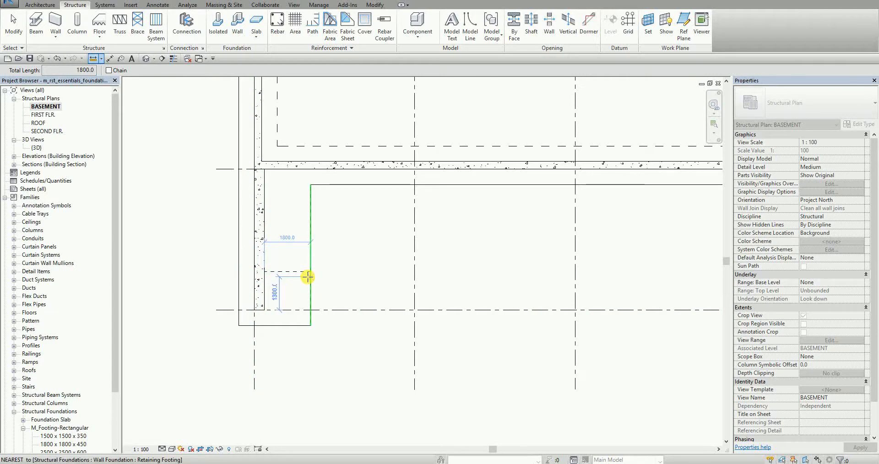
{"action": "left_click", "coordinate": [13, 26]}
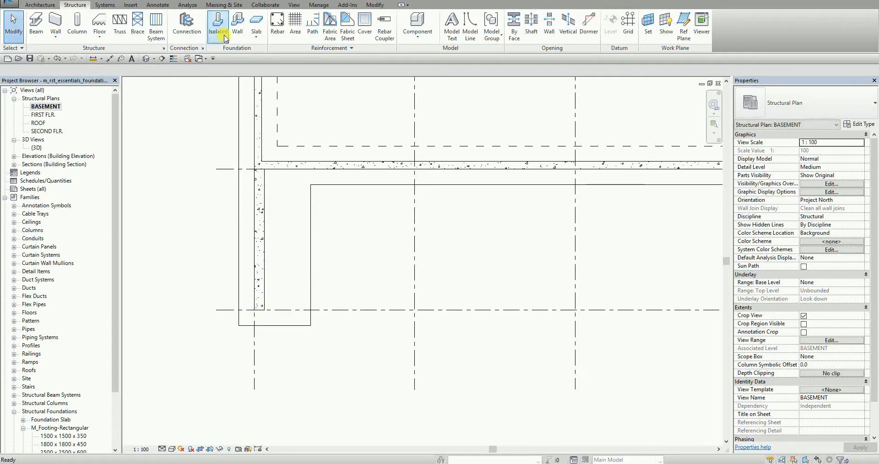
Review the Retaining Footing type's dimensions through the wall foundation type properties, then leave without changes or placement.
{"action": "left_click", "coordinate": [237, 23]}
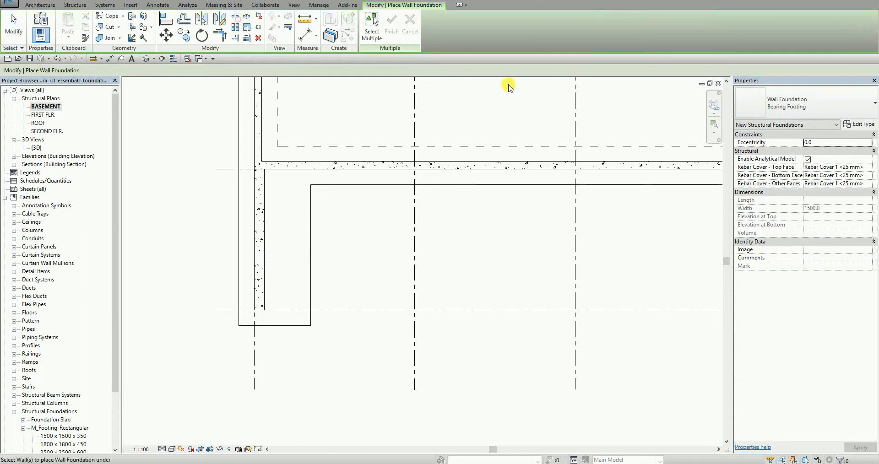
{"action": "left_click", "coordinate": [858, 124]}
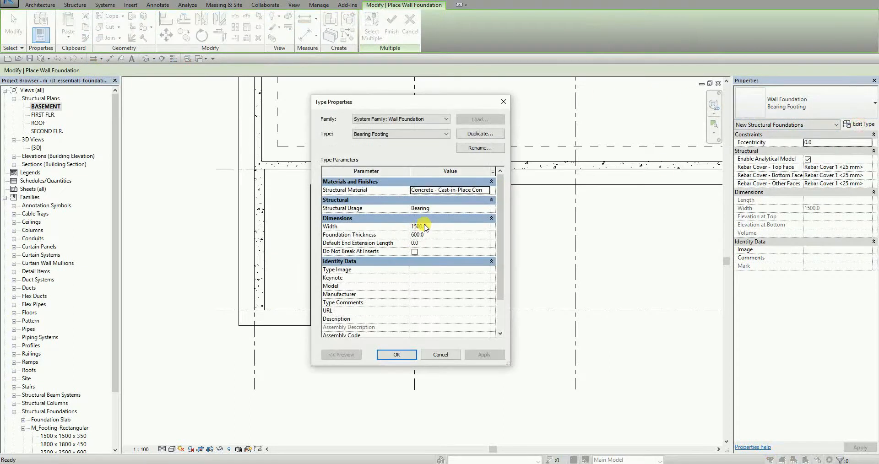
{"action": "left_click", "coordinate": [440, 133]}
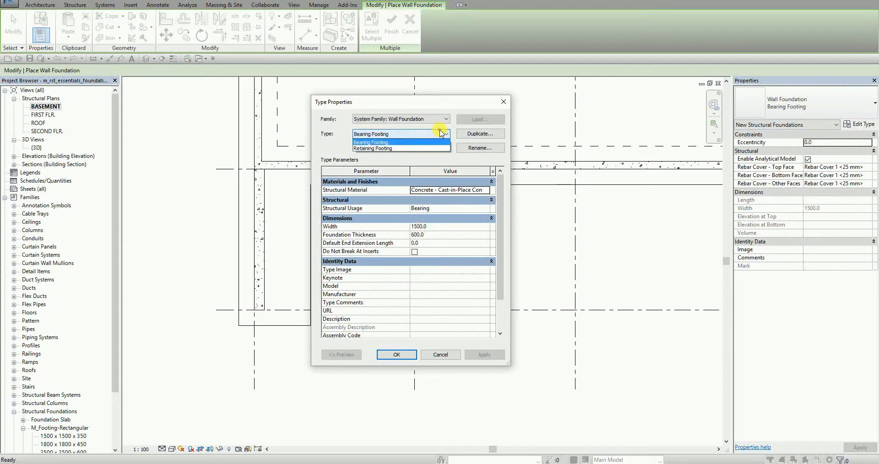
{"action": "left_click", "coordinate": [386, 148]}
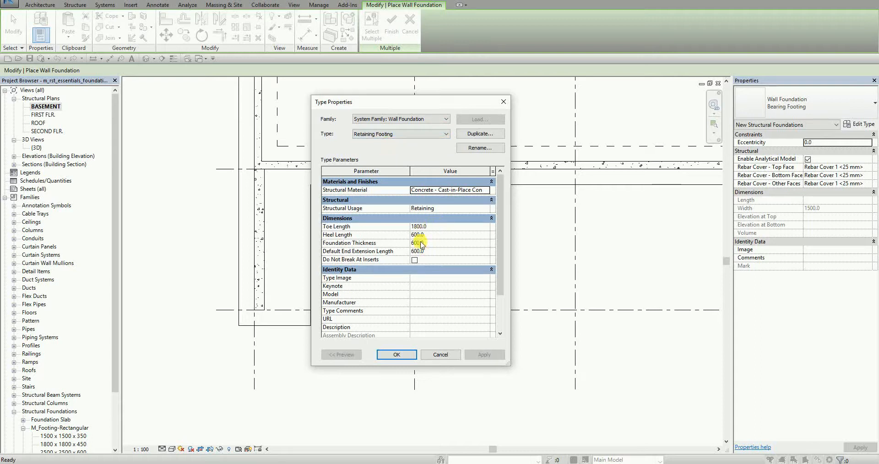
{"action": "left_click", "coordinate": [440, 357]}
{"action": "left_click", "coordinate": [3, 30]}
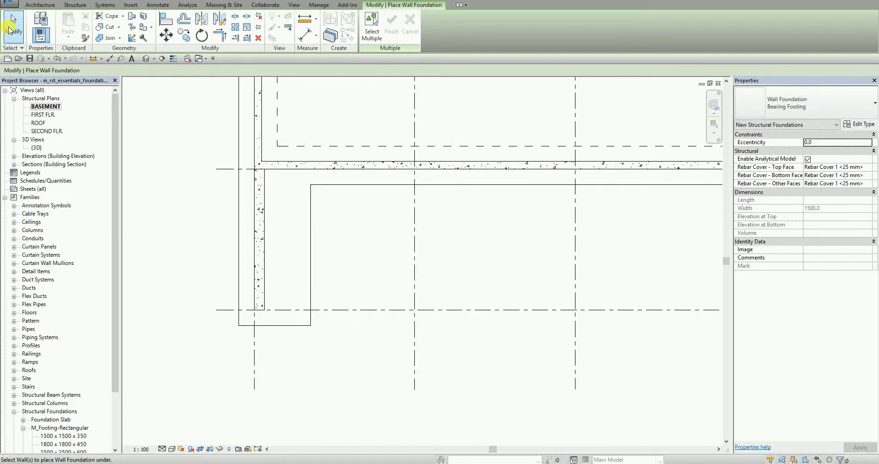
Open the default 3D view and examine the bearing and retaining wall foundations from below the building.
{"action": "scroll", "coordinate": [499, 240], "scroll_direction": "down", "scroll_amount": 2}
{"action": "scroll", "coordinate": [499, 240], "scroll_direction": "down", "scroll_amount": 2}
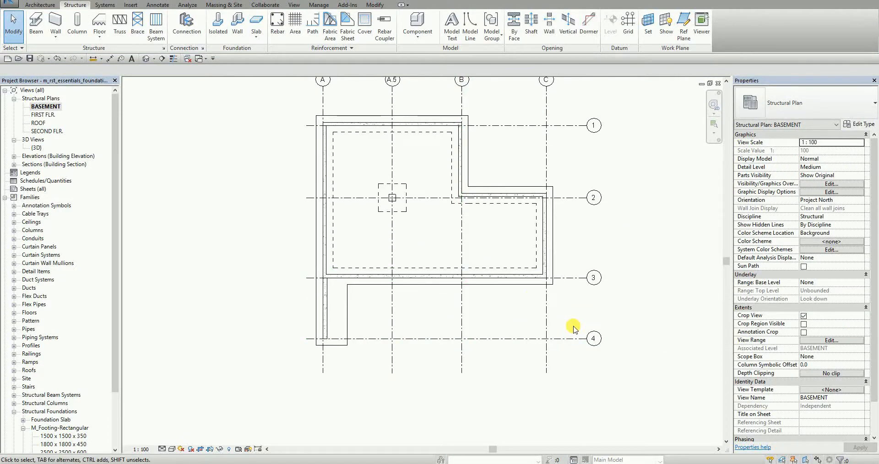
{"action": "left_click", "coordinate": [145, 59]}
{"action": "middle_click_drag", "start_coordinate": [512, 292], "coordinate": [473, 348], "text": "shift"}
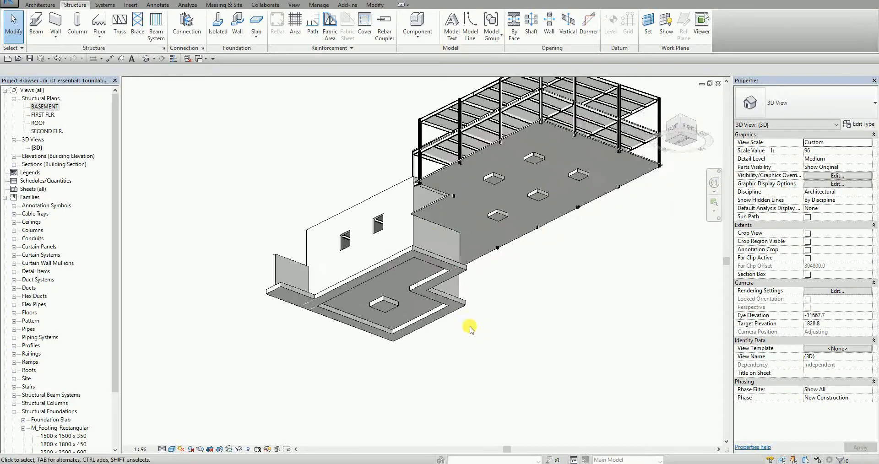
{"action": "scroll", "coordinate": [489, 299], "scroll_direction": "up", "scroll_amount": 4}
{"action": "middle_click_drag", "start_coordinate": [531, 298], "coordinate": [480, 369]}
{"action": "scroll", "coordinate": [483, 361], "scroll_direction": "down", "scroll_amount": 1}
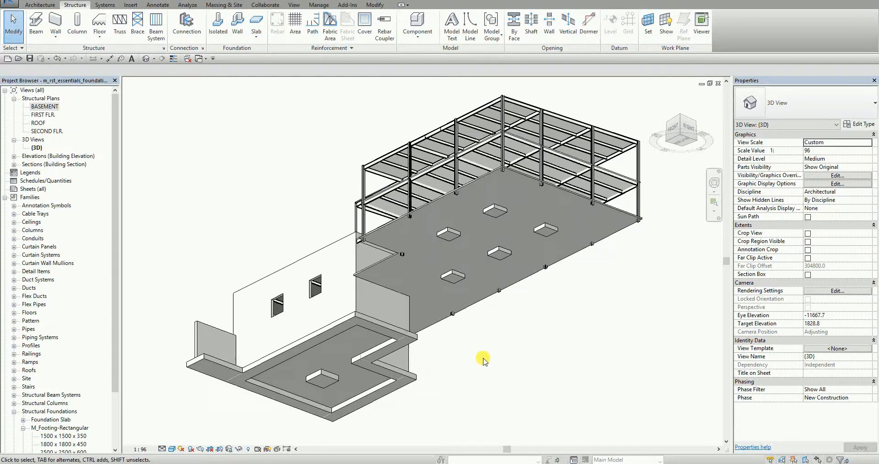